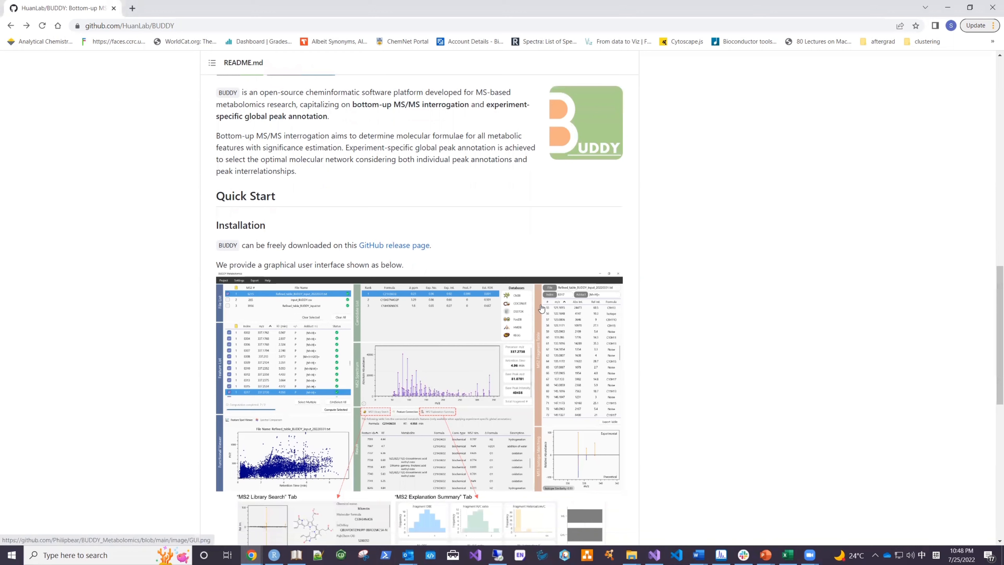
Step: Open the GitHub release page and the BUDDY user manual linked in the README, each in its own tab
{"action": "middle_click", "coordinate": [378, 248]}
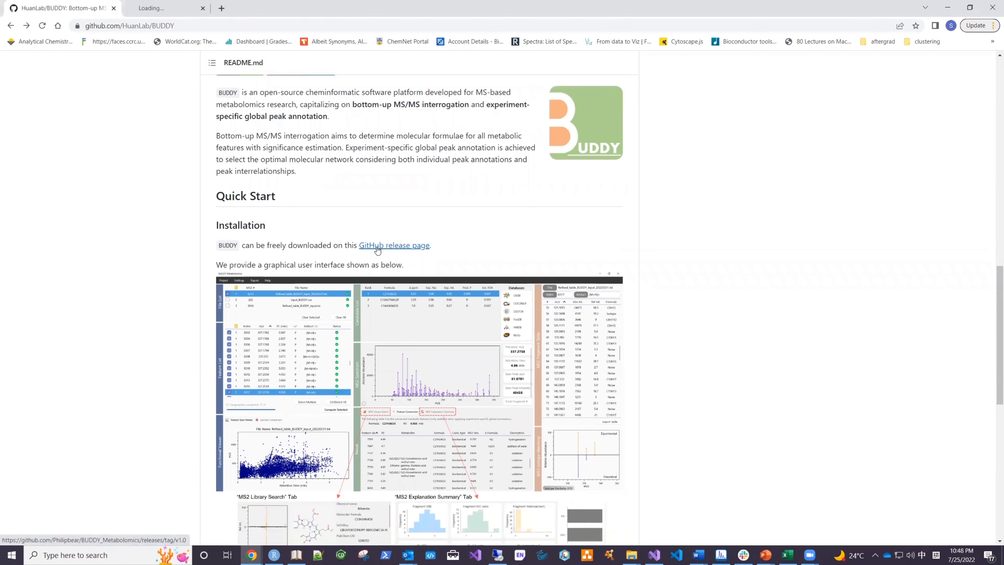
{"action": "left_click", "coordinate": [181, 5]}
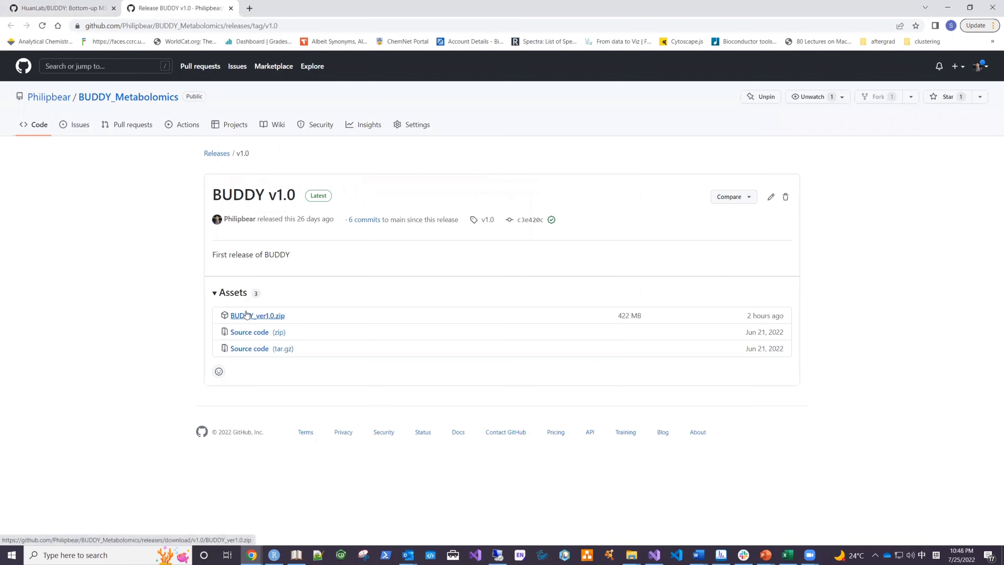
{"action": "left_click", "coordinate": [65, 8]}
{"action": "scroll", "coordinate": [992, 241], "scroll_direction": "down", "scroll_amount": 9}
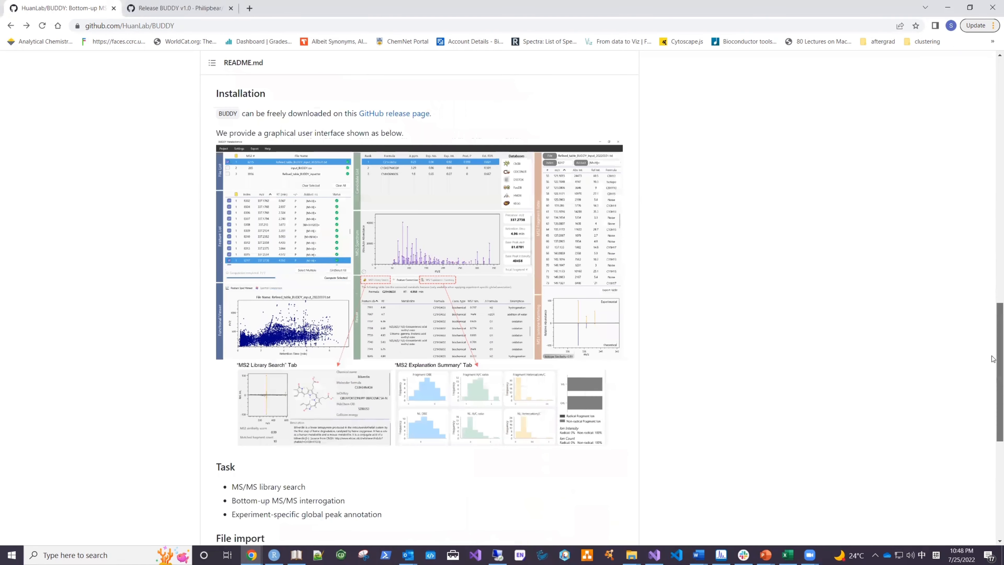
{"action": "middle_click", "coordinate": [429, 463]}
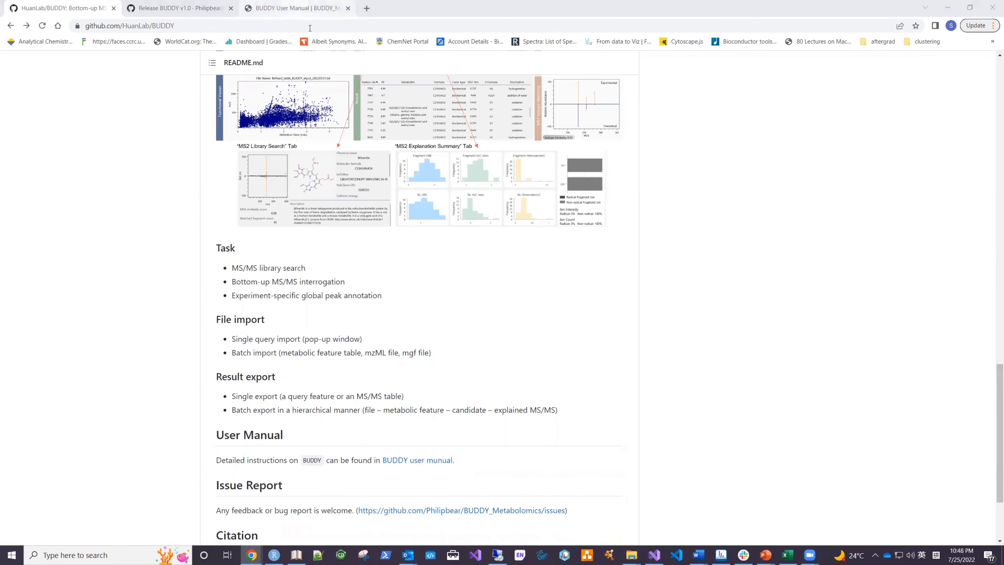
{"action": "left_click", "coordinate": [309, 8]}
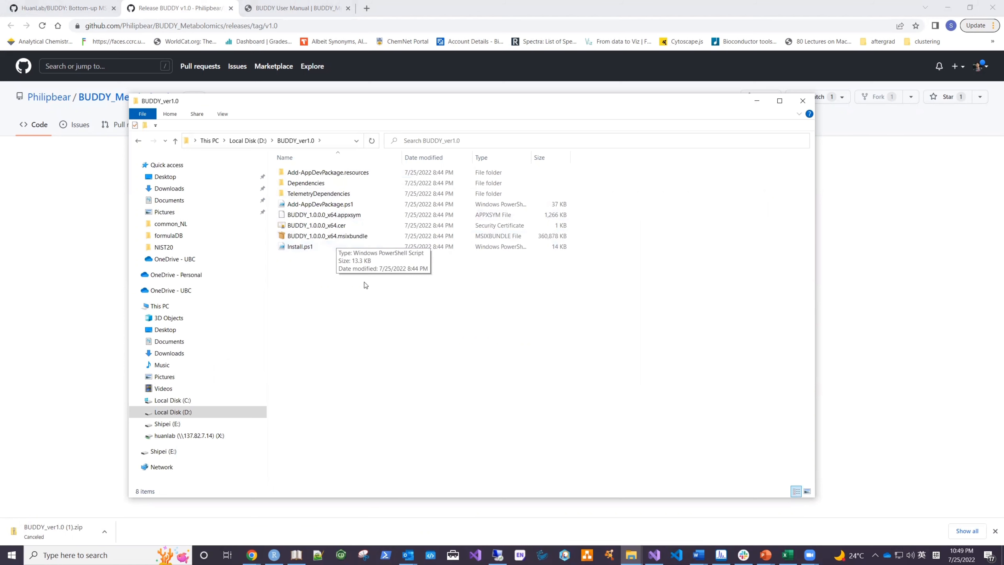
Step: Run Install.ps1 from the BUDDY_ver1.0 folder with PowerShell to install BUDDY, and close the Windows developer settings
{"action": "left_click", "coordinate": [322, 246]}
{"action": "right_click", "coordinate": [329, 247]}
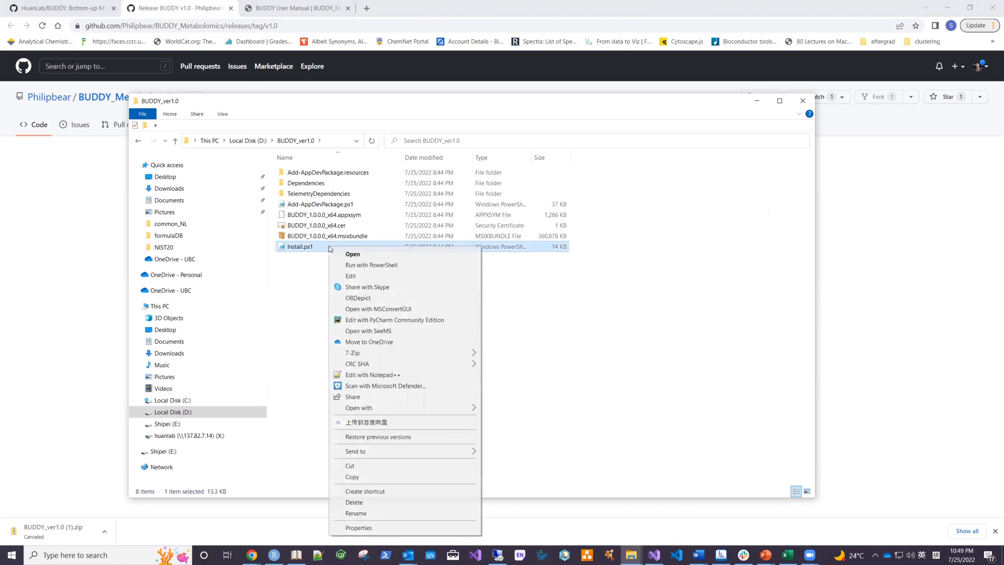
{"action": "left_click", "coordinate": [358, 264]}
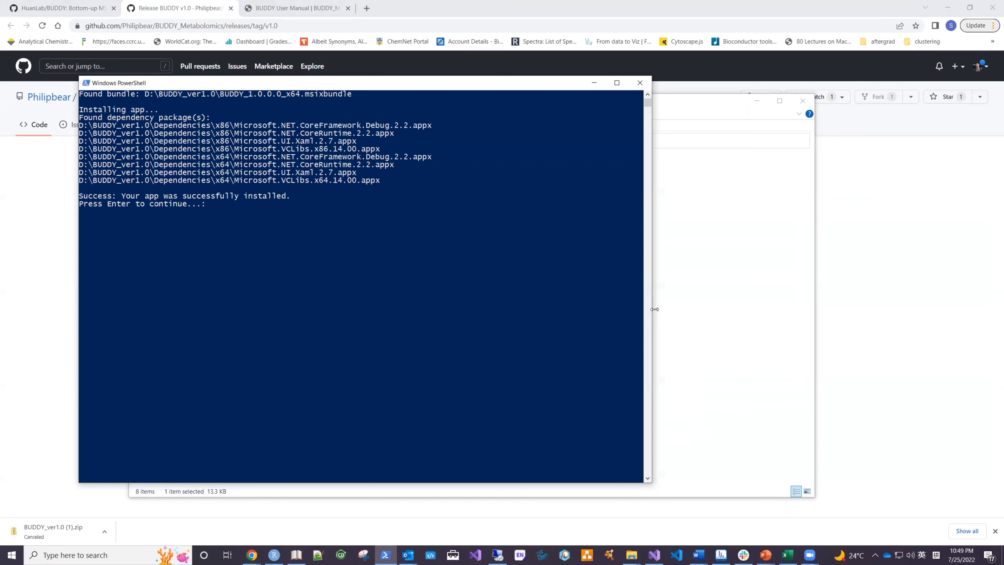
{"action": "key", "text": "Return"}
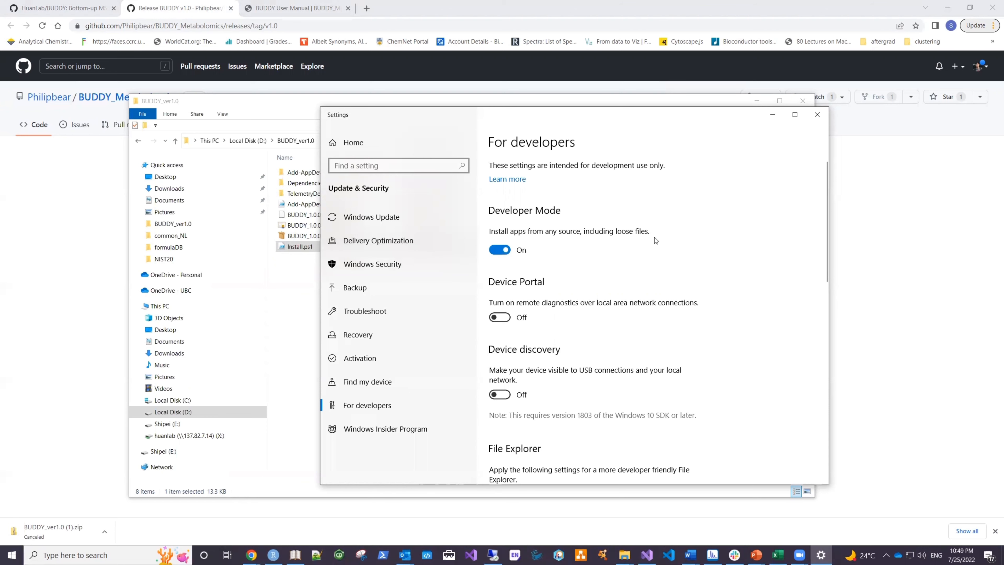
{"action": "left_click", "coordinate": [815, 117]}
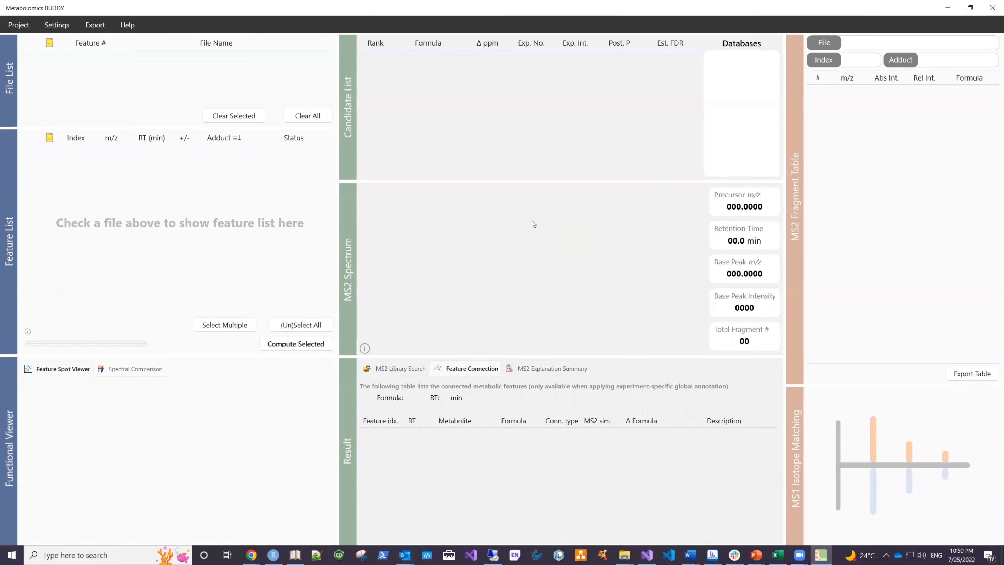
Step: In Metabolomics BUDDY, add a single search filled with the demo data and display its m/z 283.1864 feature
{"action": "left_click", "coordinate": [20, 27]}
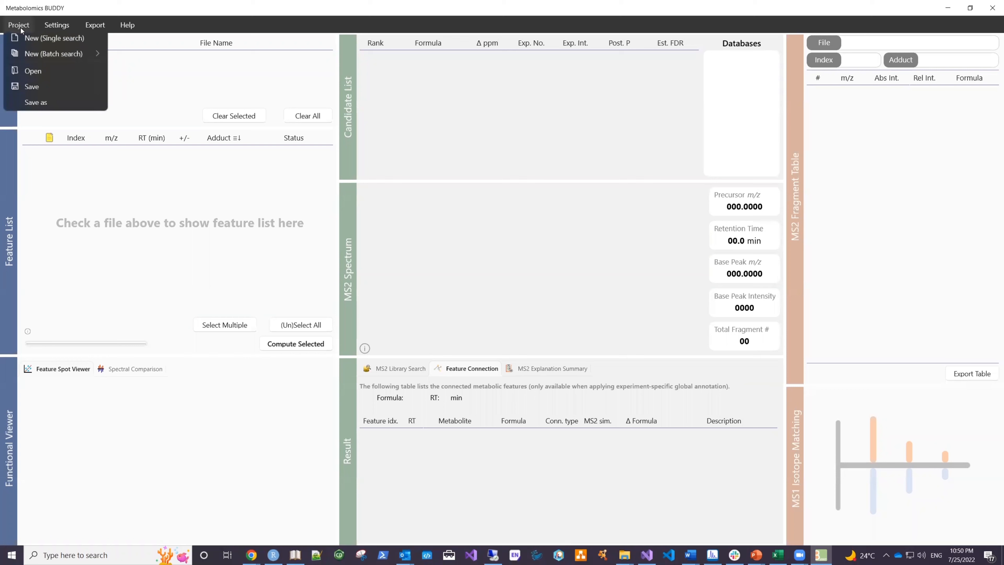
{"action": "left_click", "coordinate": [46, 42]}
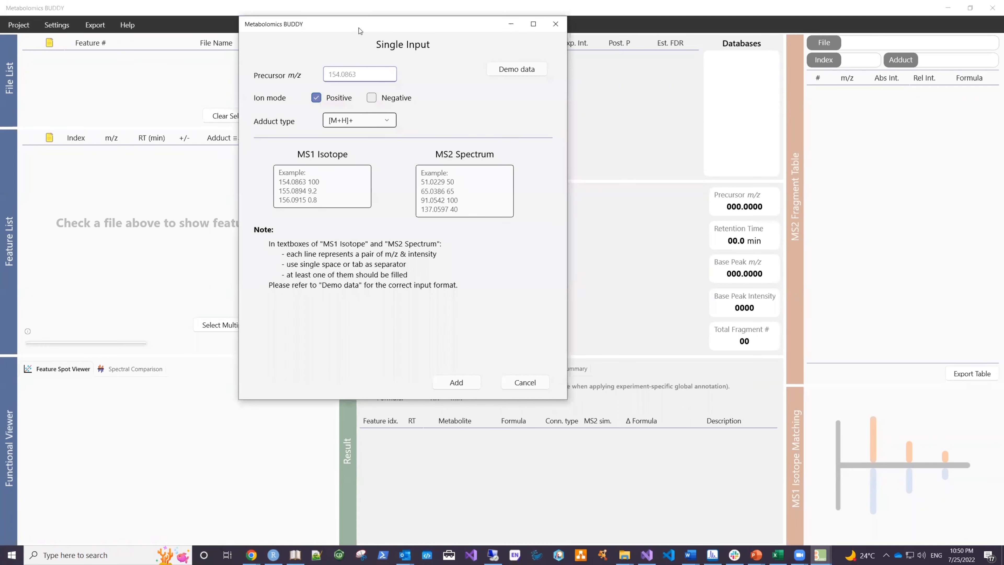
{"action": "left_click_drag", "start_coordinate": [364, 31], "coordinate": [443, 135]}
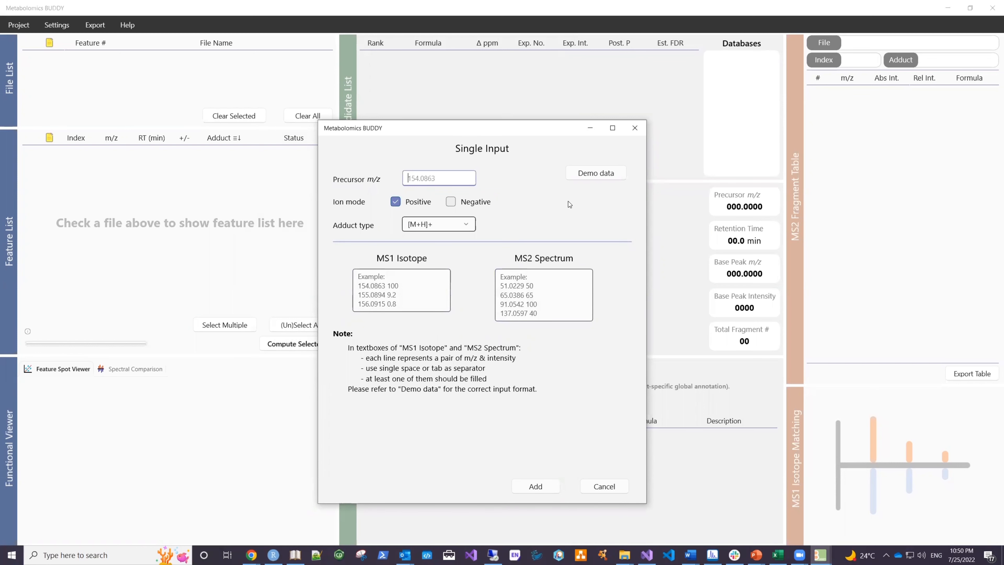
{"action": "left_click", "coordinate": [595, 173]}
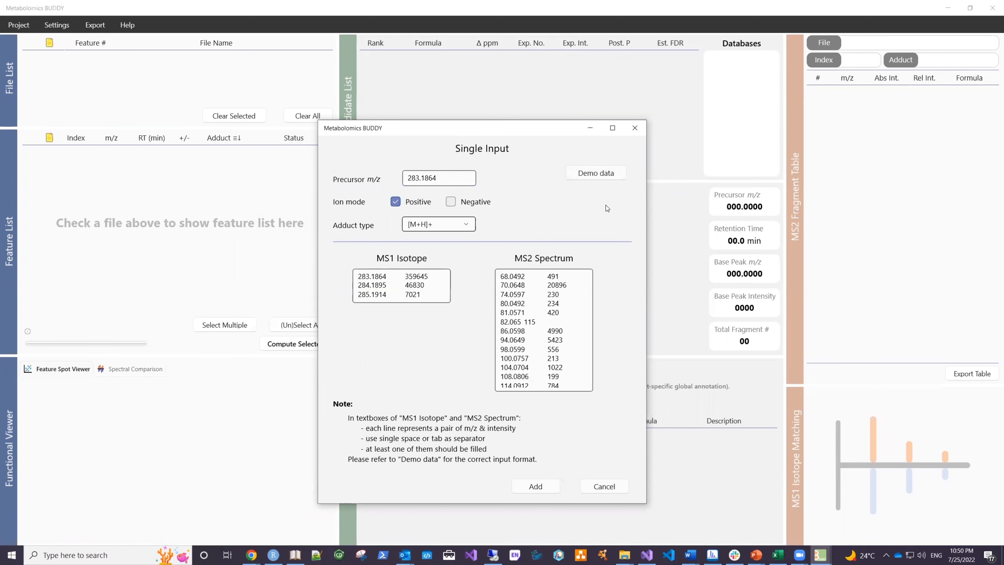
{"action": "left_click", "coordinate": [534, 486]}
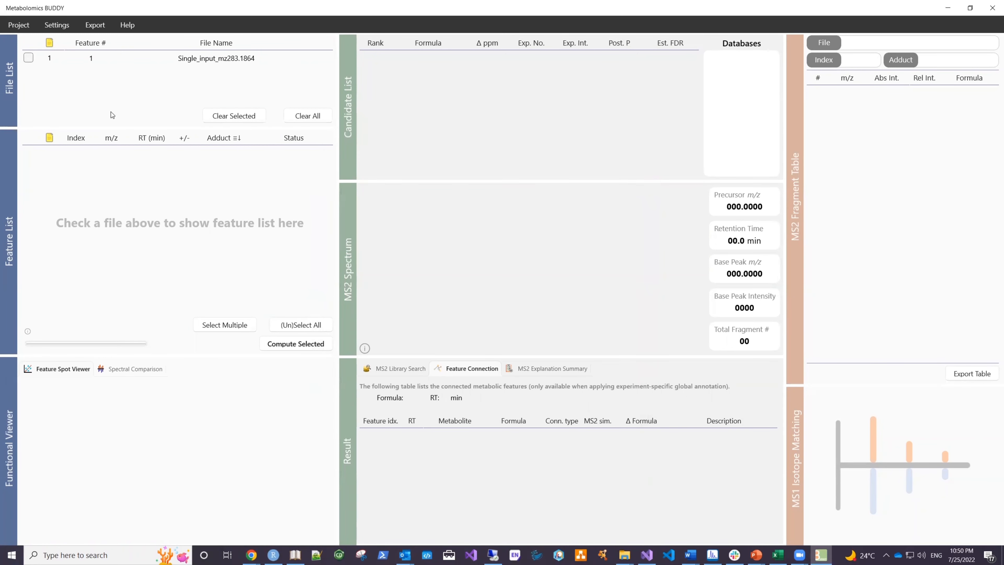
{"action": "left_click", "coordinate": [28, 57]}
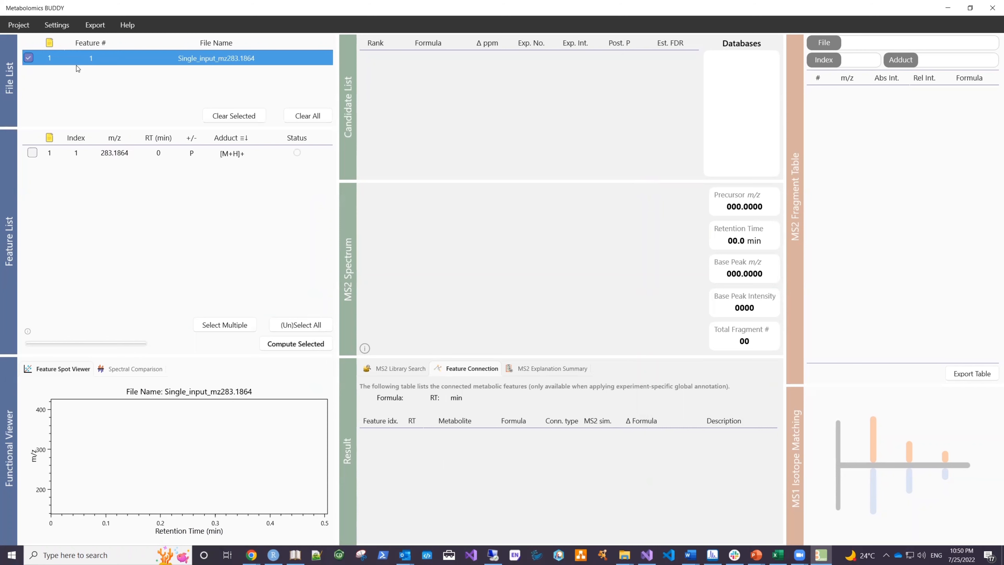
{"action": "left_click", "coordinate": [111, 153]}
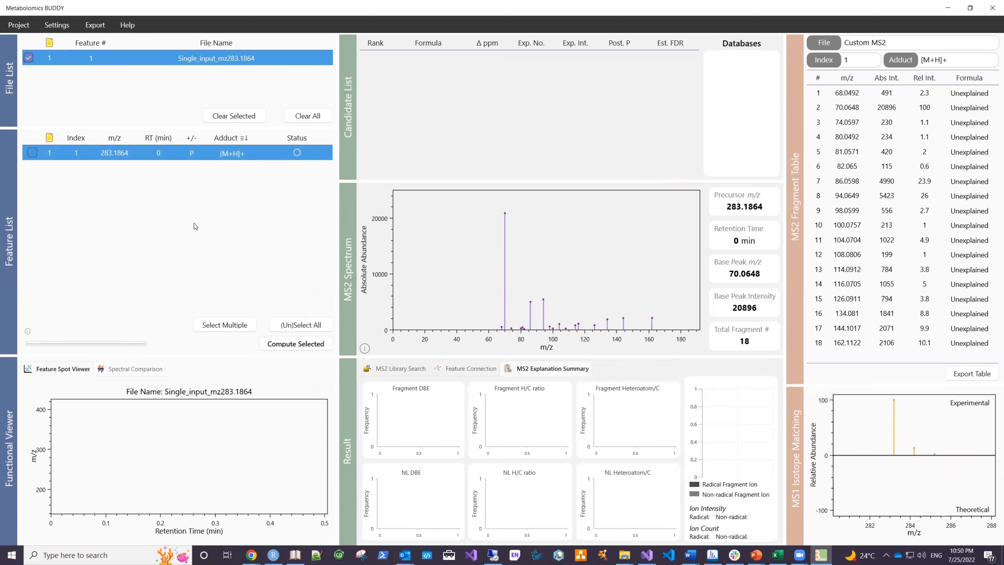
Step: Import FeatureTable_demo.csv from the Desktop as a custom feature table for batch search
{"action": "left_click", "coordinate": [19, 24]}
{"action": "mouse_move", "coordinate": [64, 59]}
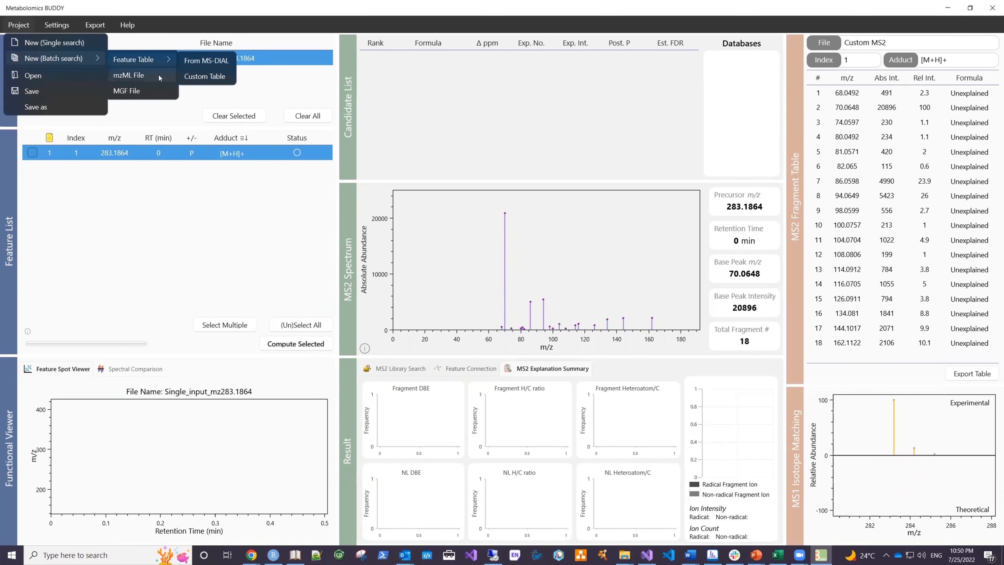
{"action": "mouse_move", "coordinate": [156, 62]}
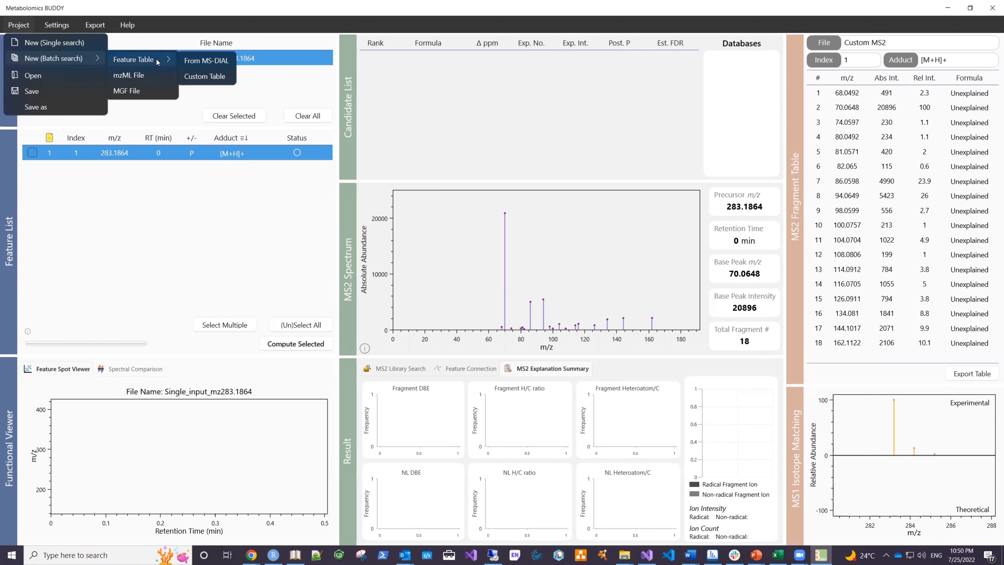
{"action": "left_click", "coordinate": [204, 77]}
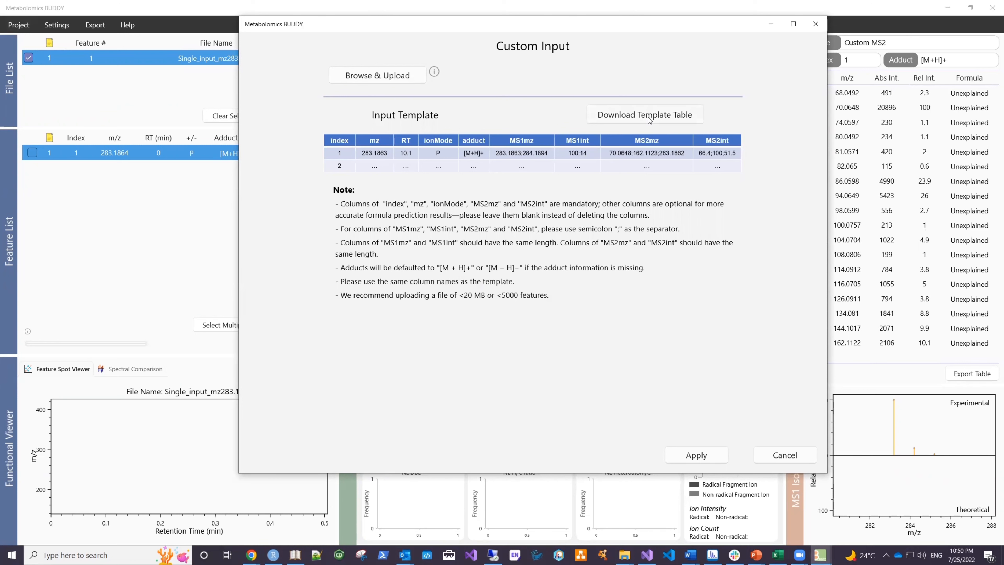
{"action": "left_click", "coordinate": [393, 81]}
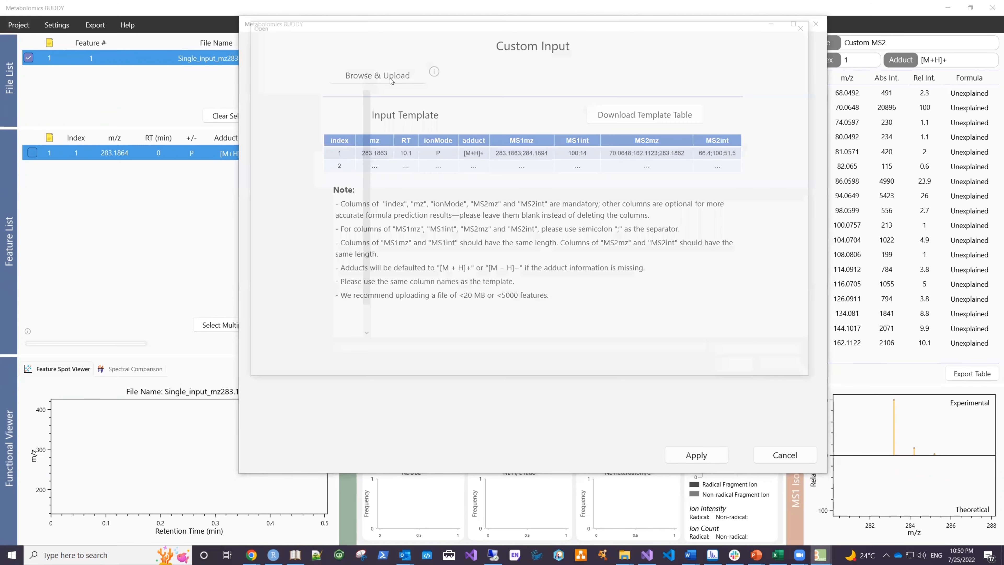
{"action": "left_click", "coordinate": [292, 75]}
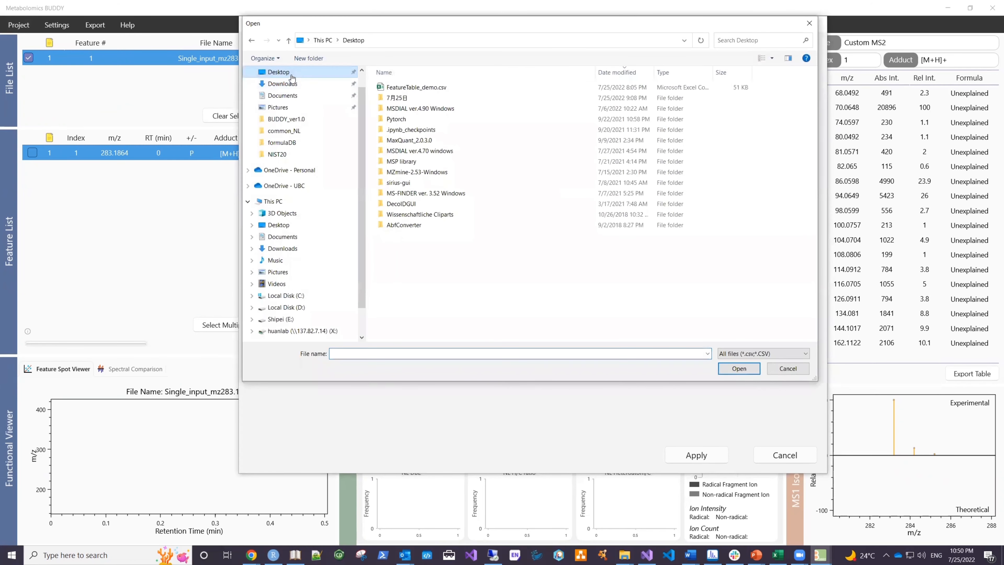
{"action": "double_click", "coordinate": [416, 87]}
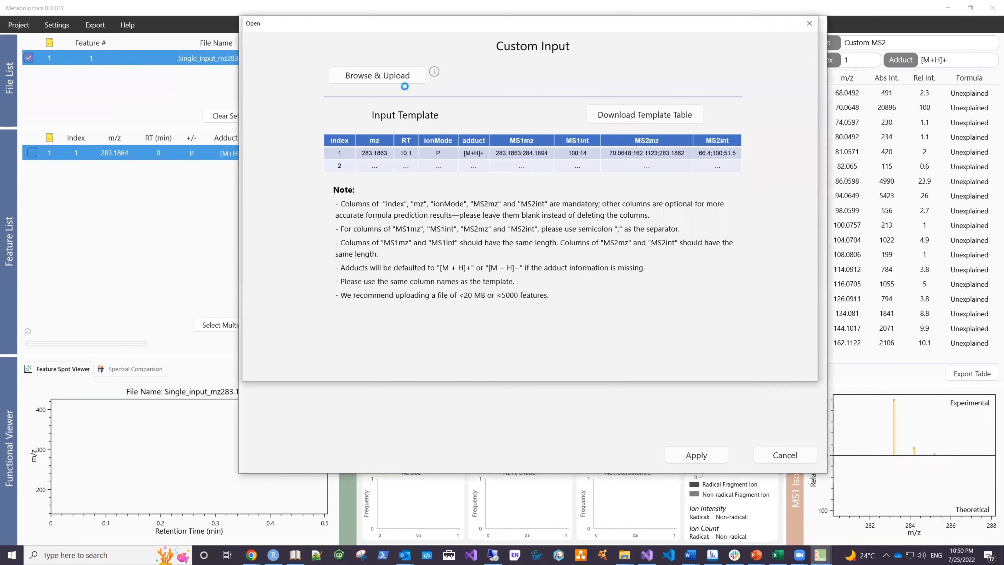
{"action": "left_click", "coordinate": [699, 457]}
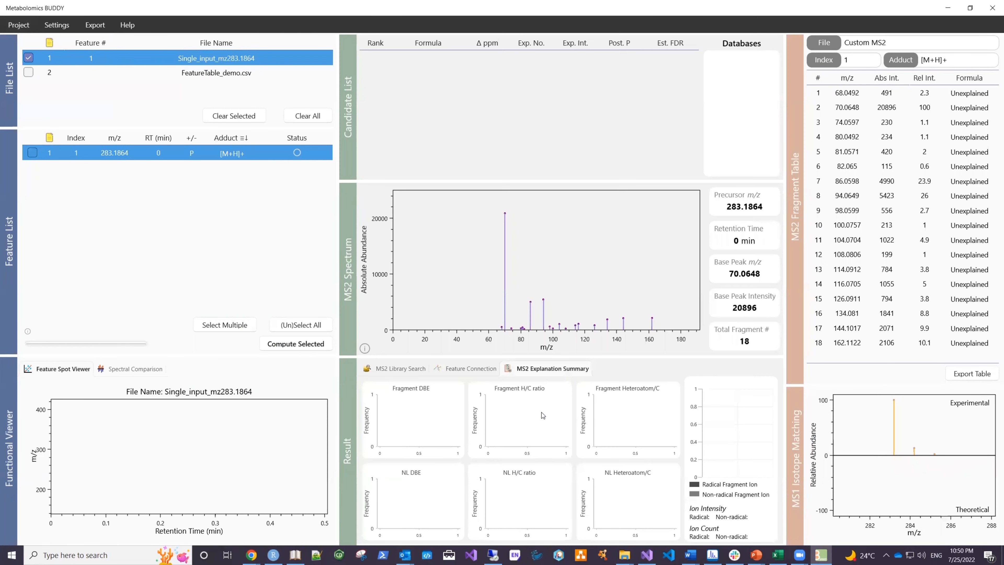
Step: Open the advanced settings and examine the general task, mass tolerance and MS2 preprocessing options
{"action": "left_click", "coordinate": [57, 26]}
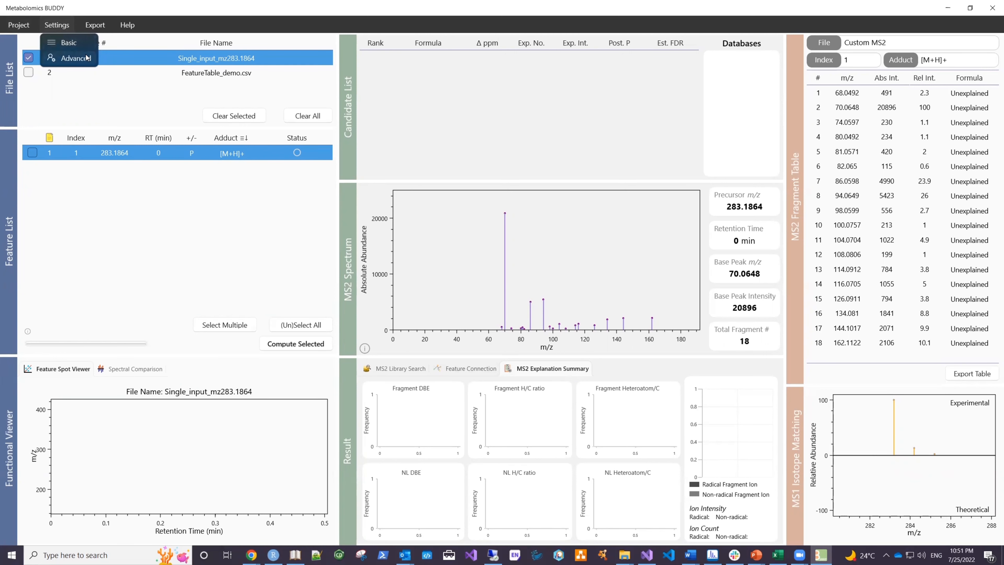
{"action": "left_click", "coordinate": [87, 54]}
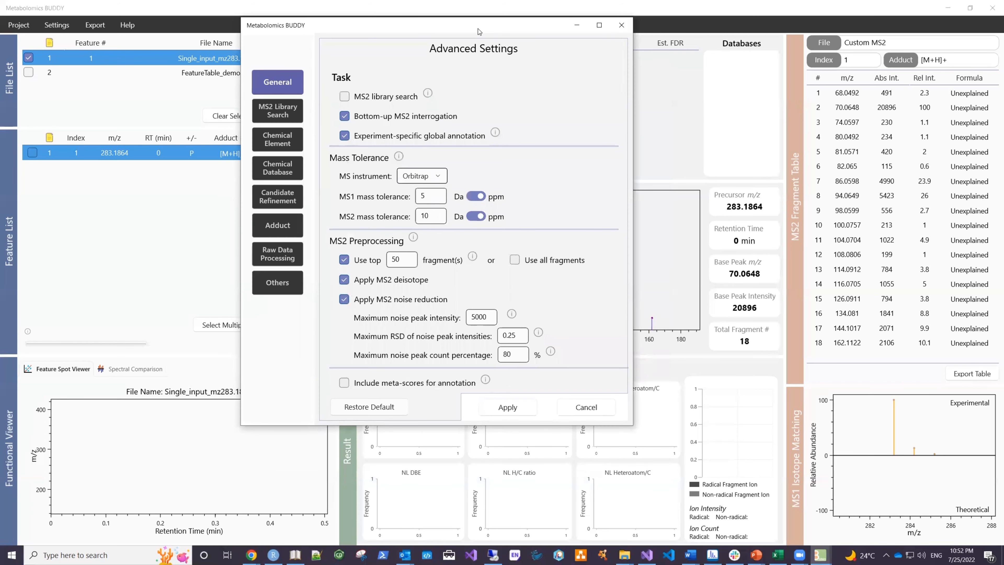
{"action": "left_click_drag", "start_coordinate": [477, 27], "coordinate": [530, 93]}
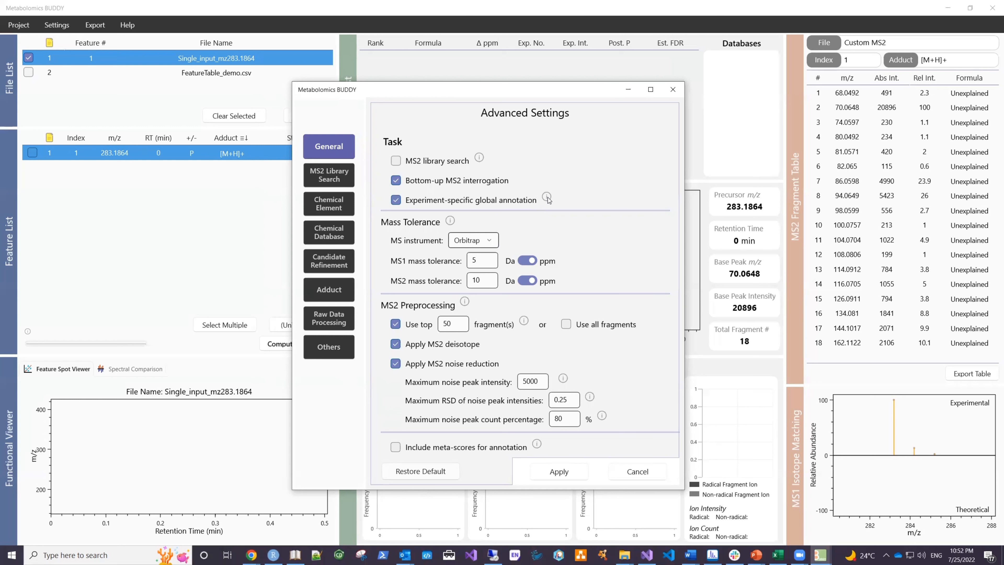
{"action": "mouse_move", "coordinate": [548, 200]}
Step: Try a different MS instrument choice and the inclusion of meta-scores for annotation
{"action": "left_click", "coordinate": [494, 245]}
{"action": "left_click", "coordinate": [493, 260]}
{"action": "left_click", "coordinate": [483, 241]}
{"action": "left_click", "coordinate": [483, 226]}
{"action": "left_click", "coordinate": [397, 447]}
{"action": "left_click", "coordinate": [397, 447]}
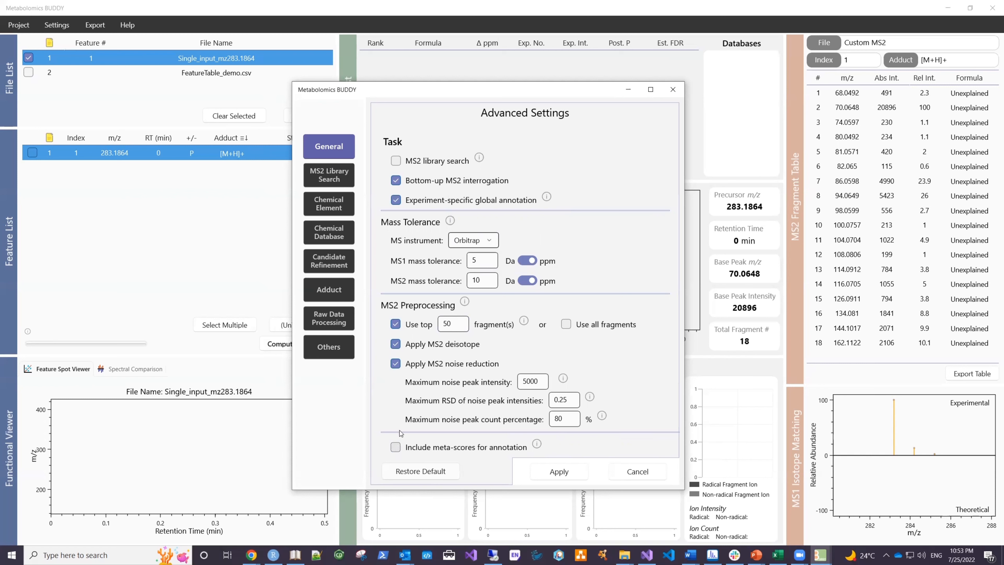
Step: Enable the MS2 library search task and examine its available searching algorithms
{"action": "left_click", "coordinate": [396, 161]}
{"action": "left_click", "coordinate": [340, 175]}
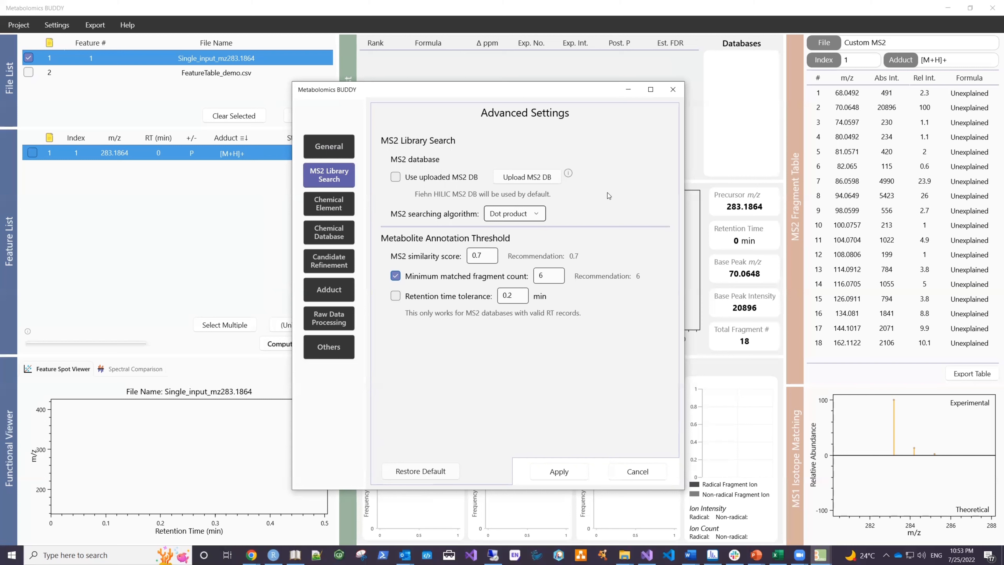
{"action": "left_click", "coordinate": [537, 215]}
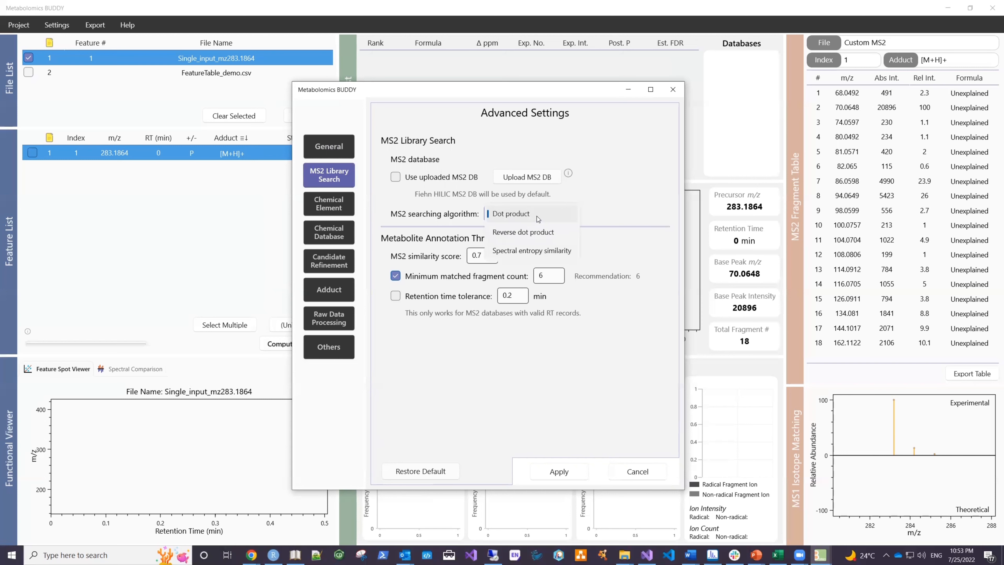
{"action": "left_click", "coordinate": [600, 207]}
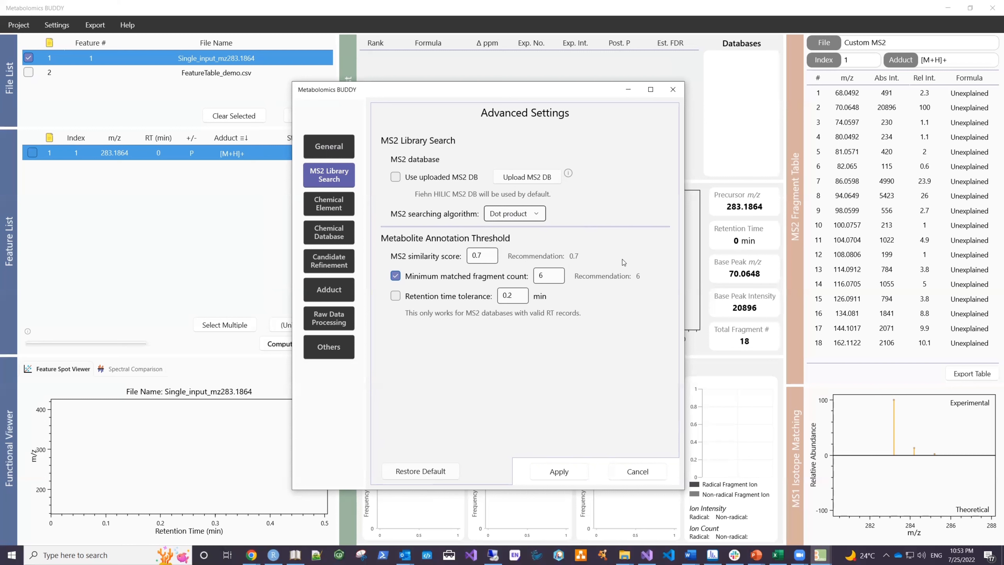
Step: Examine the advanced settings for chemical elements, chemical databases, candidate refinement, adducts, raw data processing, timeout and fragment reannotation
{"action": "left_click", "coordinate": [351, 208]}
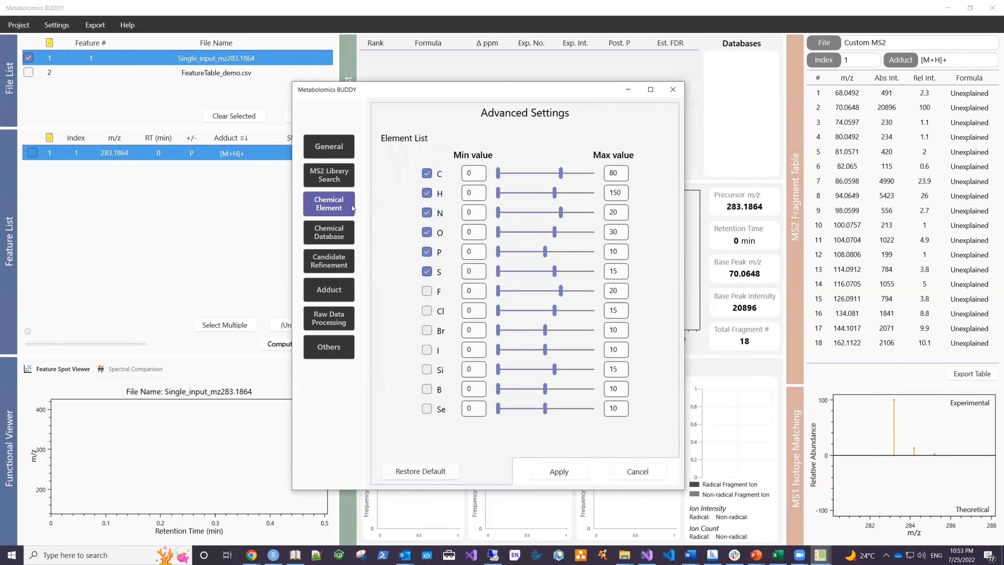
{"action": "left_click", "coordinate": [334, 242]}
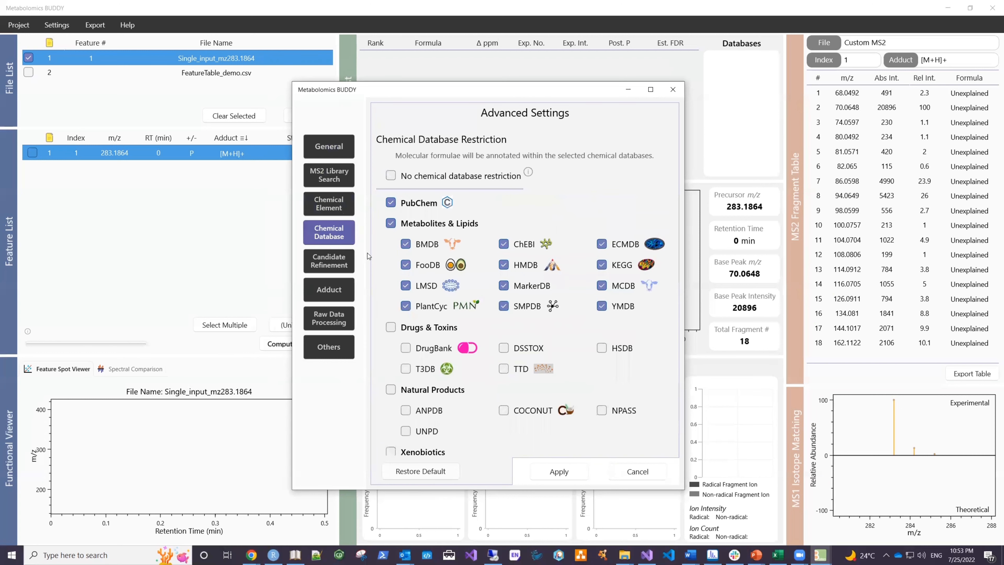
{"action": "left_click", "coordinate": [339, 267]}
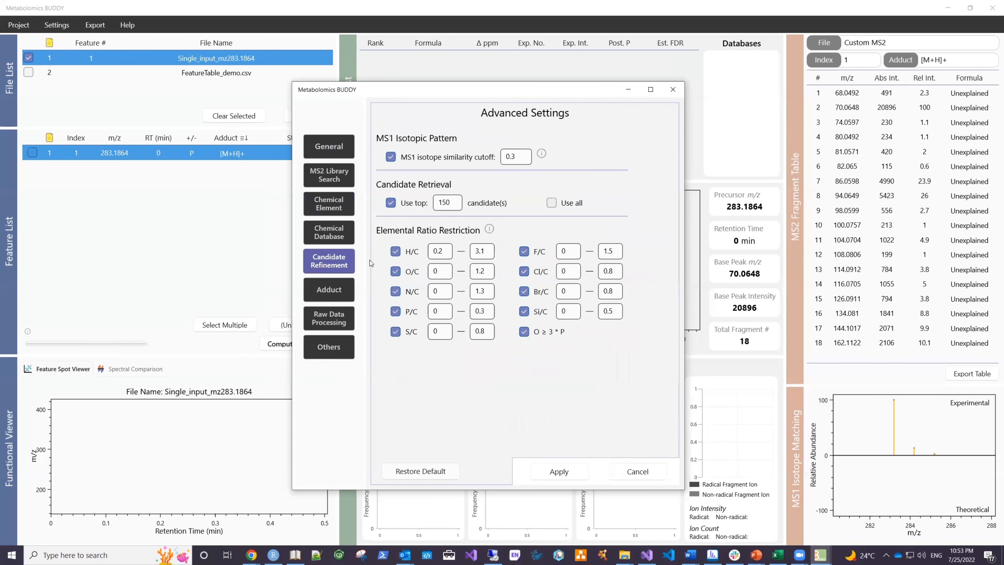
{"action": "left_click", "coordinate": [339, 295]}
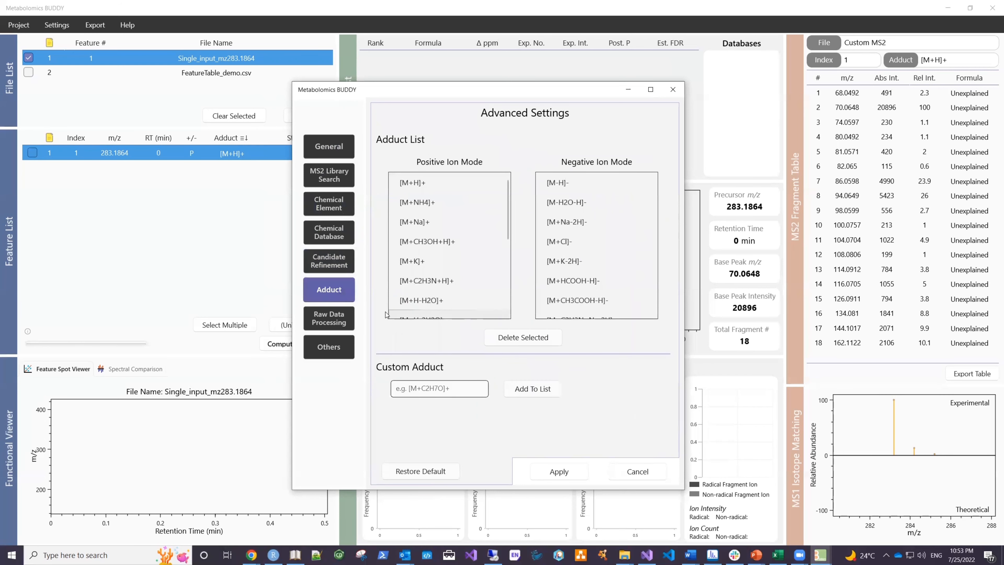
{"action": "left_click", "coordinate": [328, 318]}
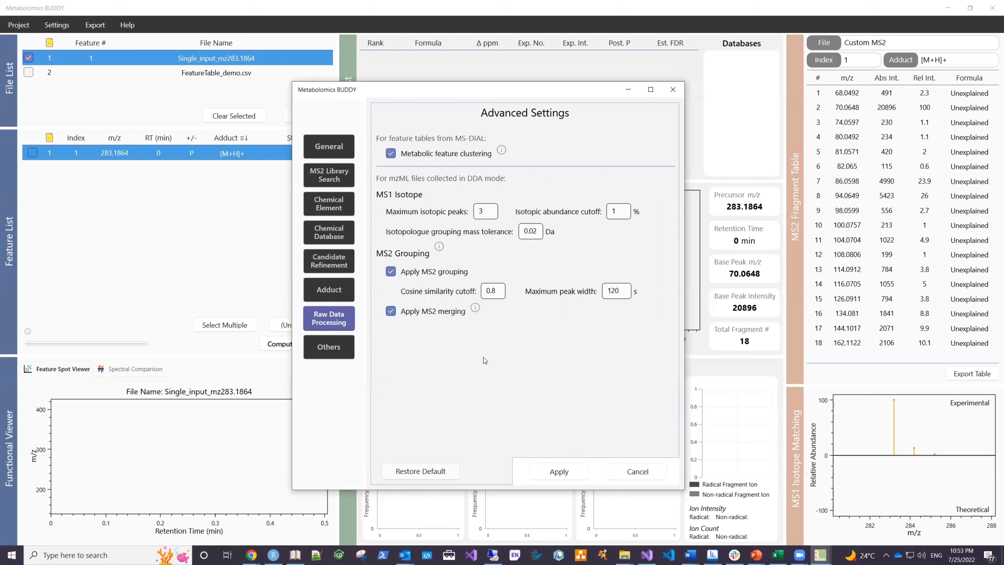
{"action": "left_click", "coordinate": [330, 350]}
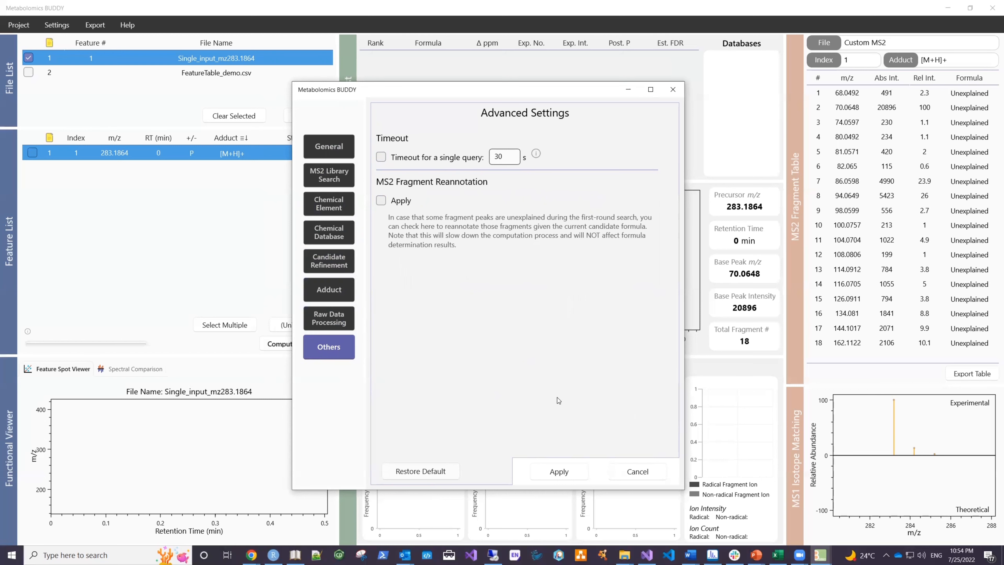
Step: Apply the advanced settings and list only the features of FeatureTable_demo.csv, leaving out the single-input file
{"action": "left_click", "coordinate": [552, 473]}
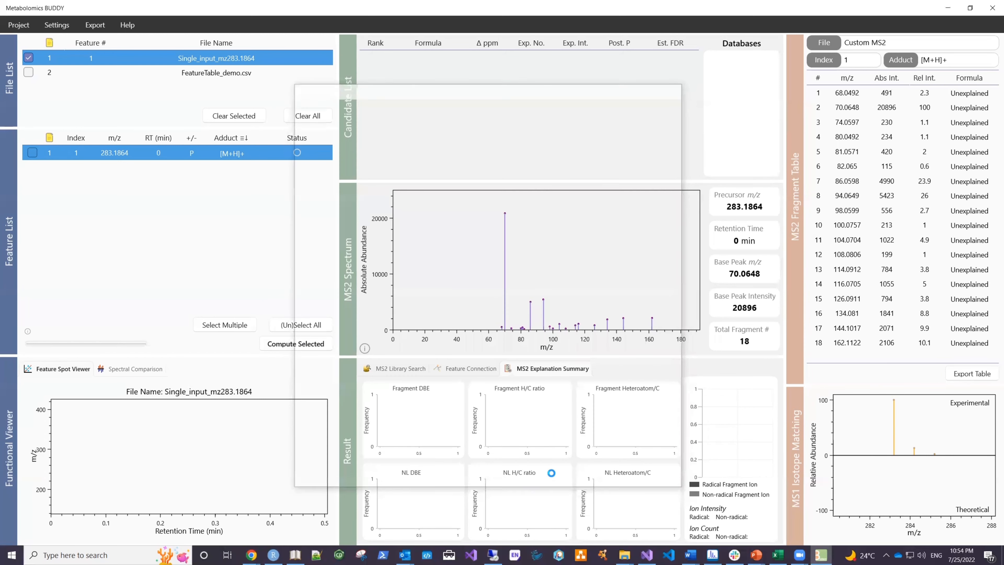
{"action": "left_click", "coordinate": [29, 73]}
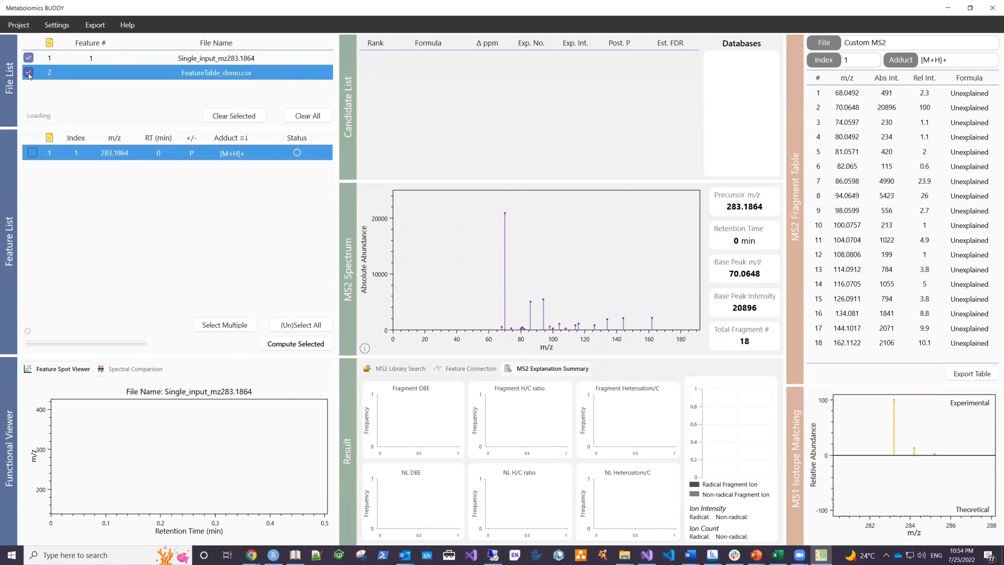
{"action": "left_click", "coordinate": [28, 58]}
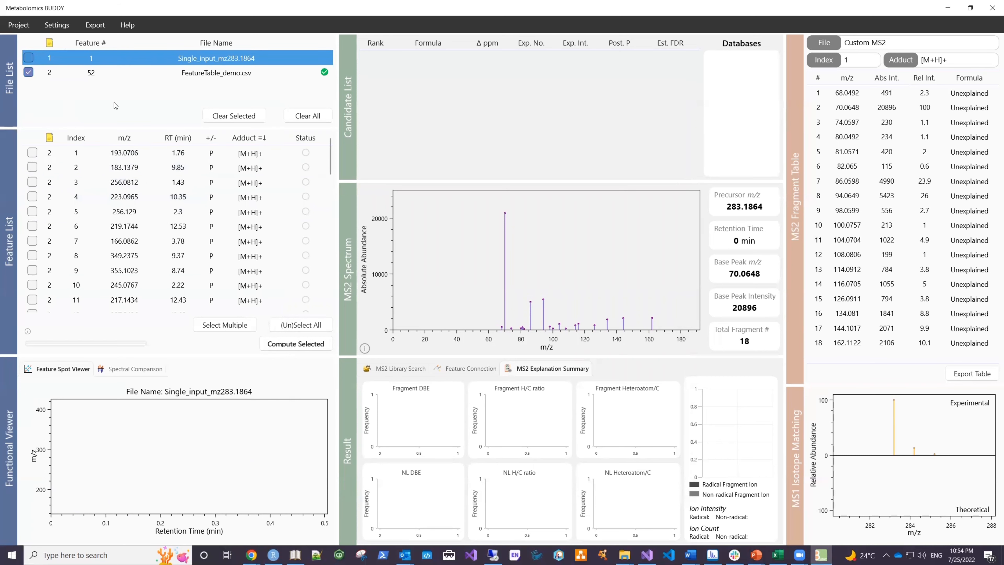
{"action": "left_click", "coordinate": [138, 75]}
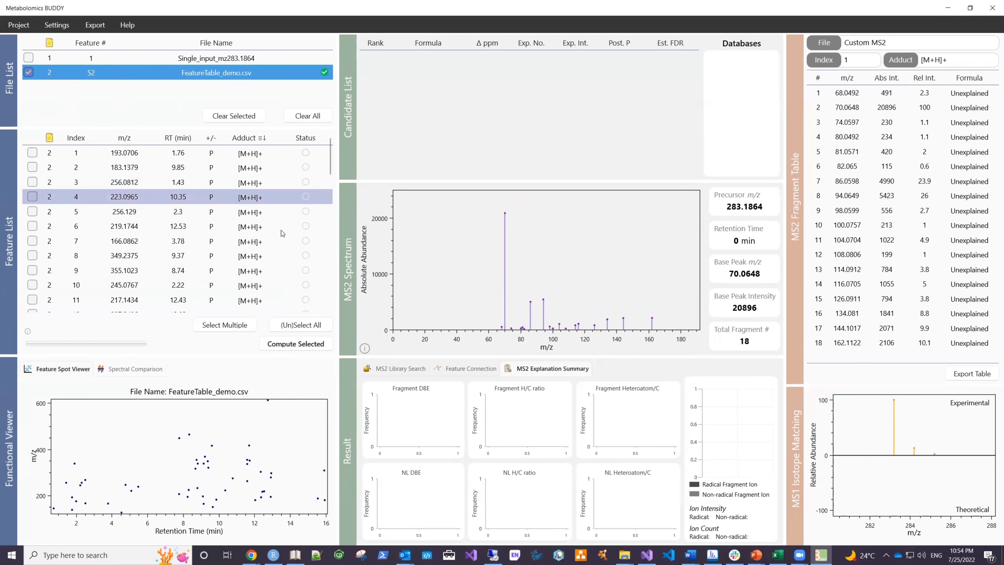
Step: Select all features of FeatureTable_demo.csv and compute their annotations
{"action": "left_click", "coordinate": [299, 326]}
{"action": "left_click", "coordinate": [299, 343]}
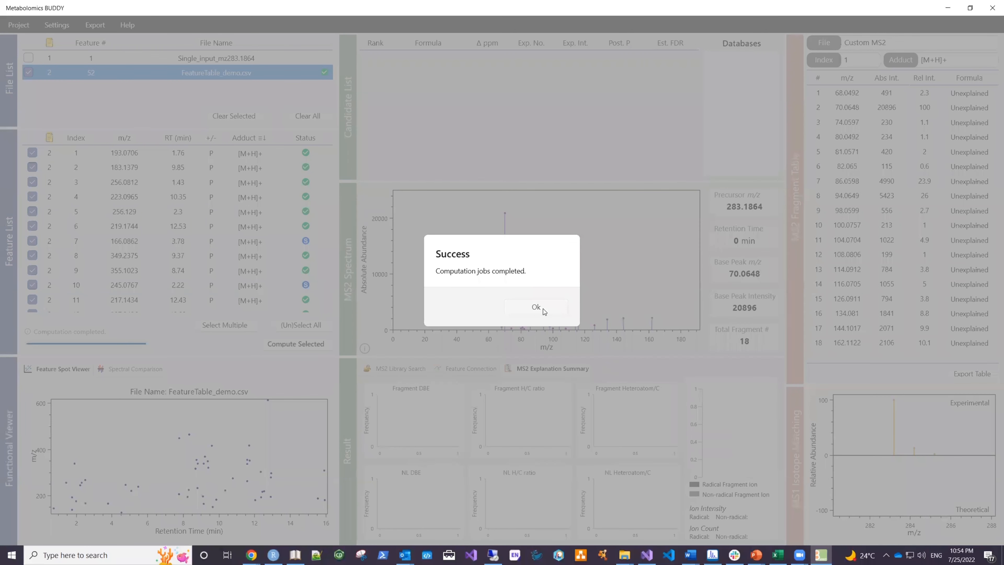
{"action": "left_click", "coordinate": [536, 307]}
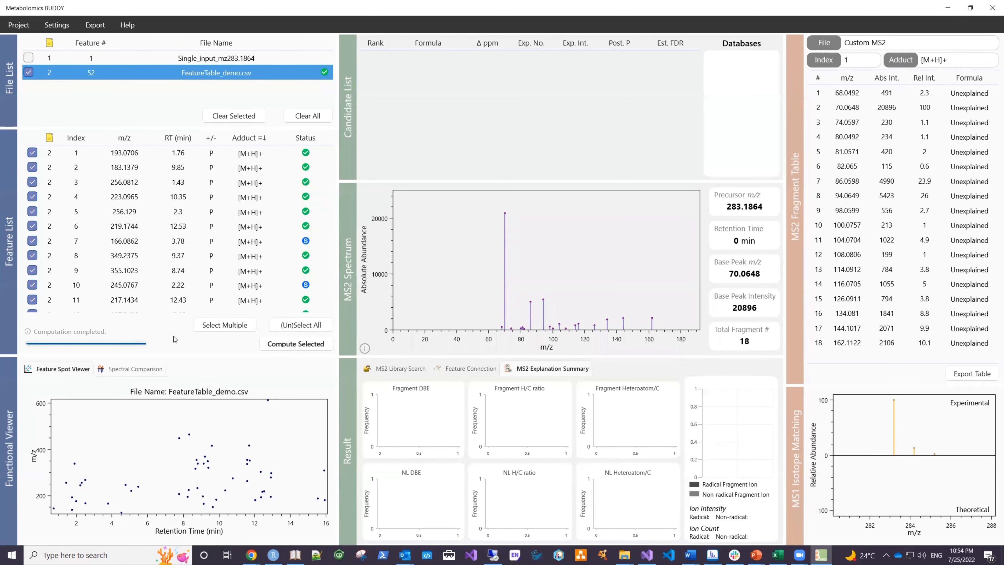
Step: Examine the results of the m/z 193.0706 feature, including its MS2 explanation summary, fragment table and isotope matching
{"action": "left_click", "coordinate": [213, 154]}
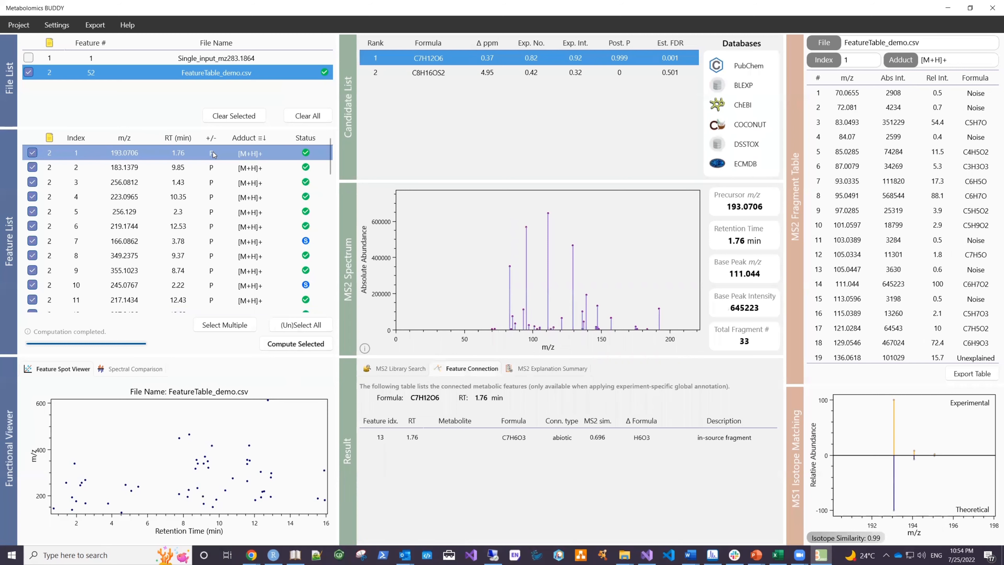
{"action": "left_click", "coordinate": [559, 368]}
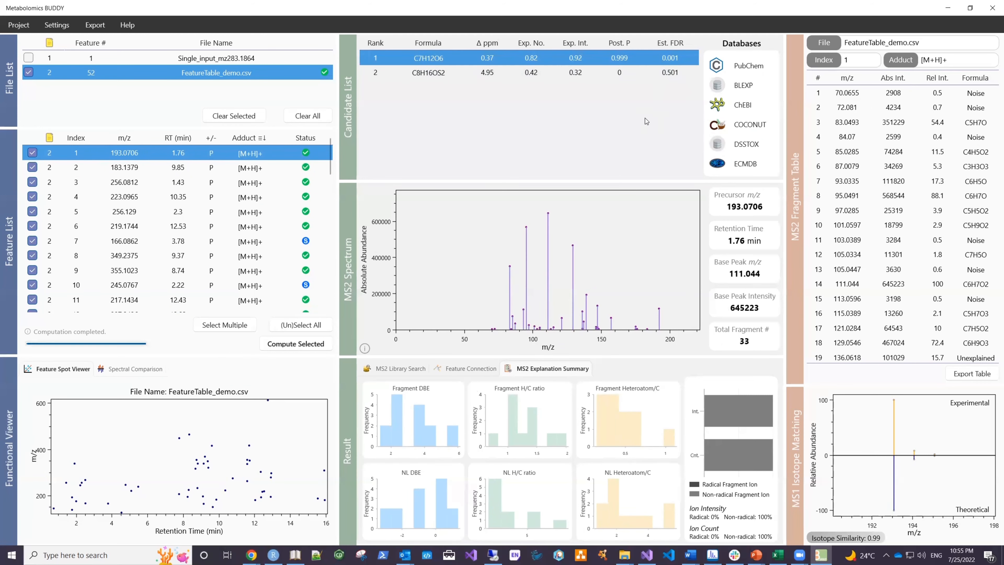
{"action": "scroll", "coordinate": [751, 126], "scroll_direction": "down", "scroll_amount": 3}
{"action": "scroll", "coordinate": [758, 134], "scroll_direction": "up", "scroll_amount": 3}
{"action": "mouse_move", "coordinate": [662, 395]}
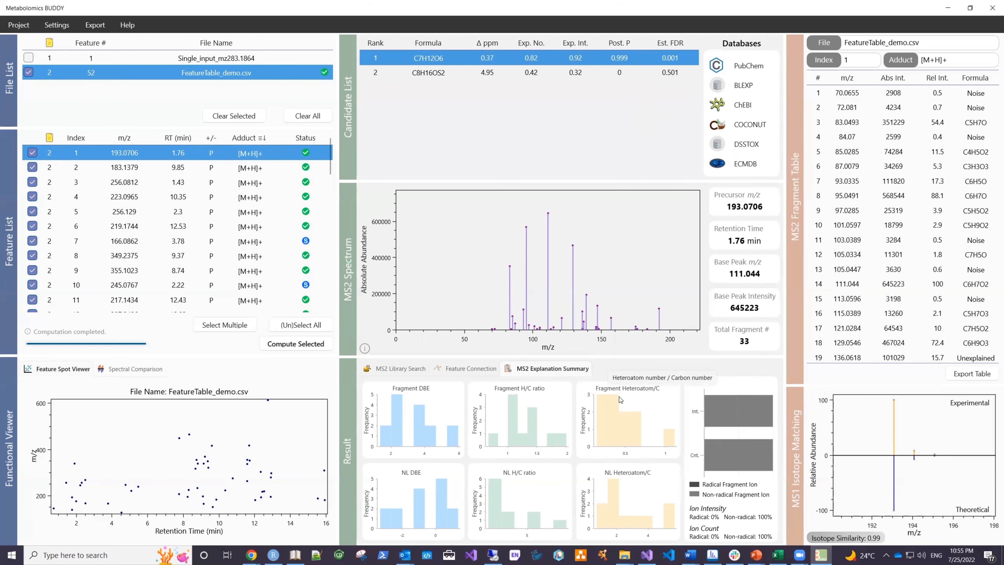
{"action": "scroll", "coordinate": [923, 219], "scroll_direction": "down", "scroll_amount": 3}
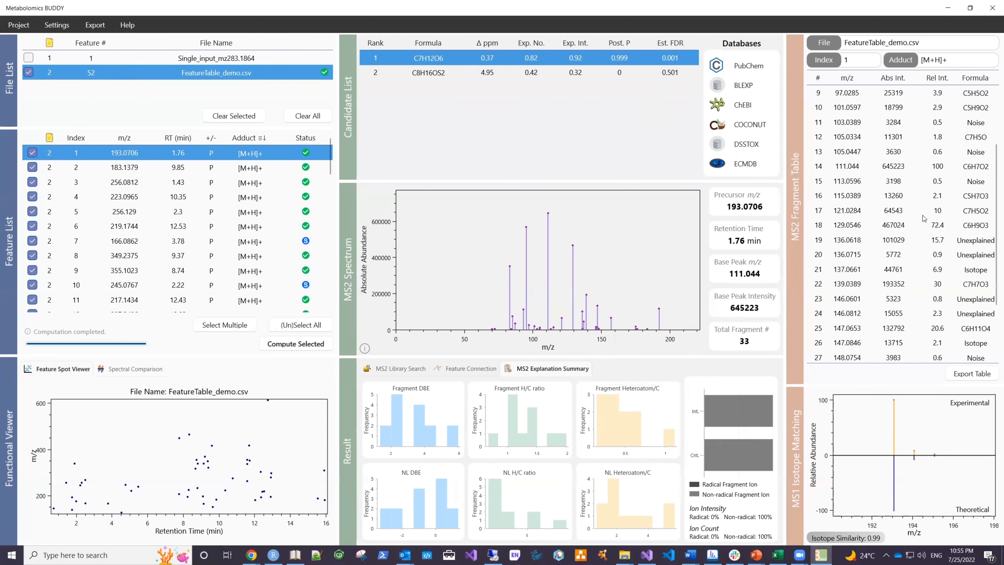
{"action": "scroll", "coordinate": [924, 220], "scroll_direction": "up", "scroll_amount": 3}
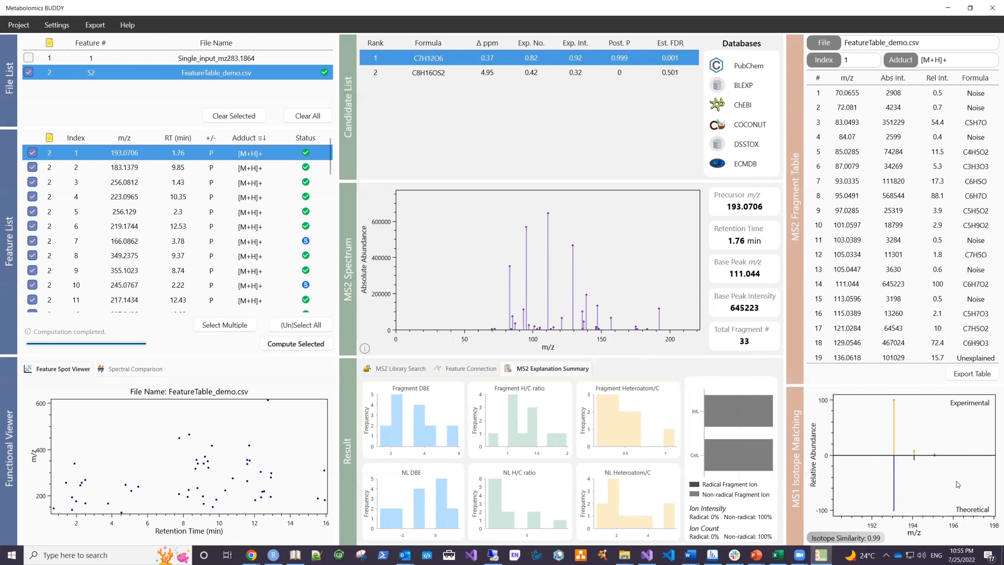
Step: Compare the MS2 spectra of the batch features with index 1 and index 2 using Spectral Comparison
{"action": "left_click", "coordinate": [127, 371]}
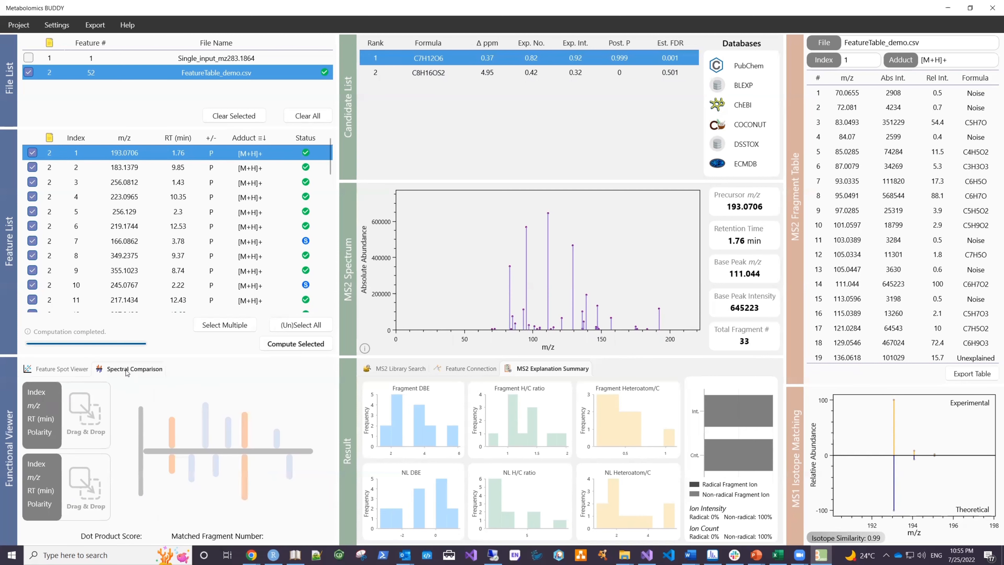
{"action": "left_click_drag", "start_coordinate": [133, 156], "coordinate": [79, 400]}
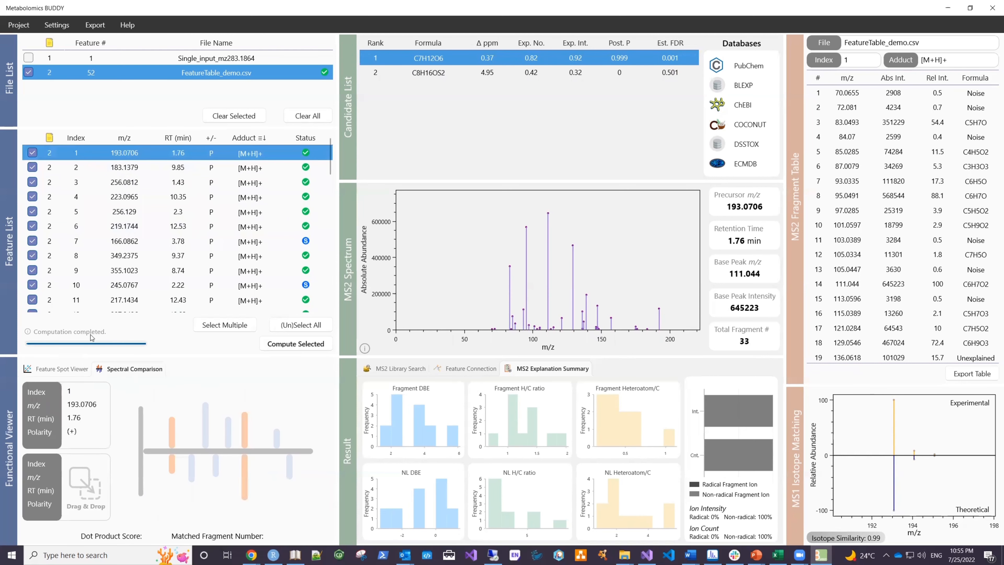
{"action": "left_click_drag", "start_coordinate": [126, 167], "coordinate": [91, 479]}
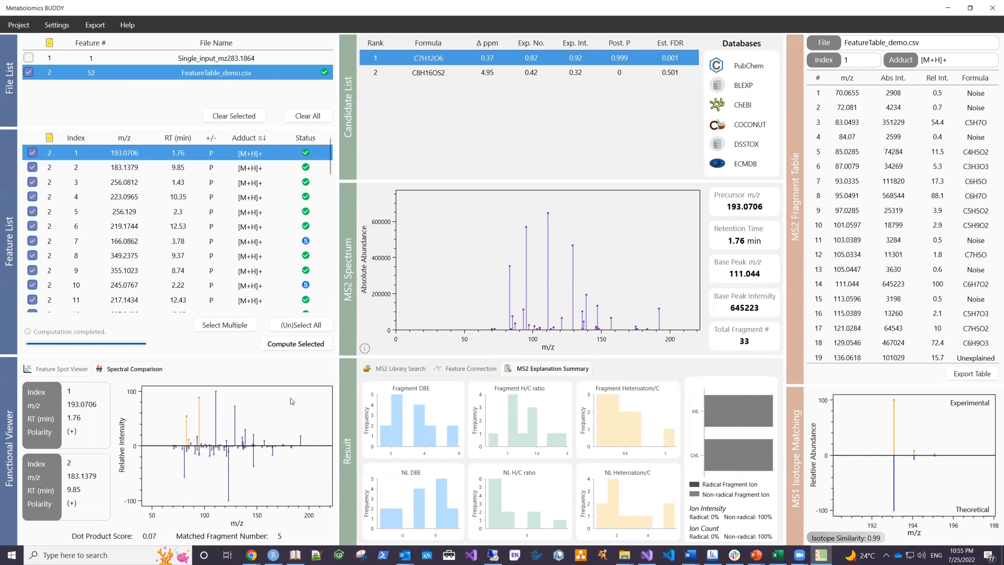
Step: Examine the MS2 library search result of the seed metabolite at index 7, including its description, collision energy and comments
{"action": "left_click", "coordinate": [273, 238]}
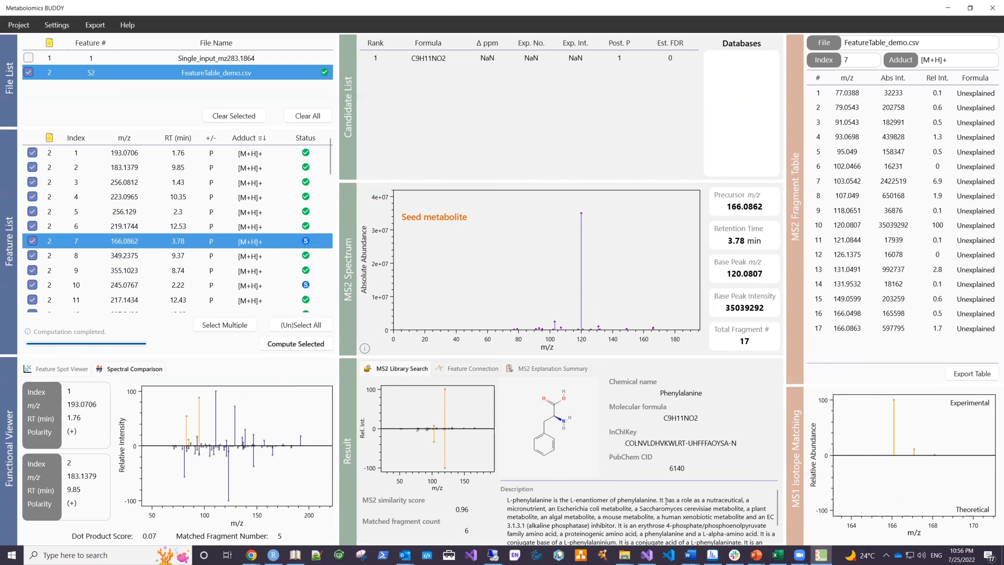
{"action": "scroll", "coordinate": [753, 520], "scroll_direction": "down", "scroll_amount": 1}
{"action": "scroll", "coordinate": [754, 519], "scroll_direction": "up", "scroll_amount": 3}
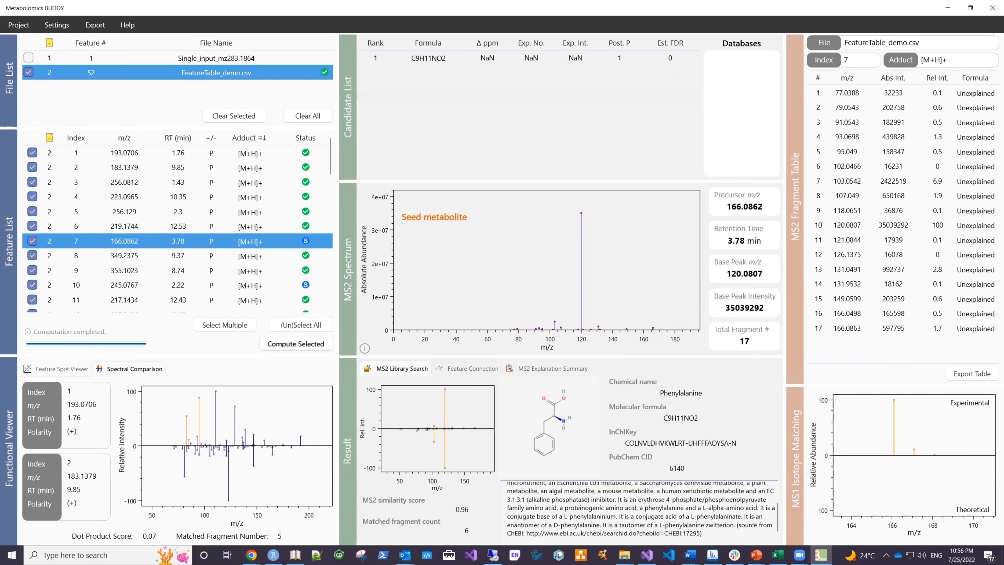
{"action": "scroll", "coordinate": [711, 432], "scroll_direction": "down", "scroll_amount": 1}
{"action": "scroll", "coordinate": [713, 433], "scroll_direction": "down", "scroll_amount": 3}
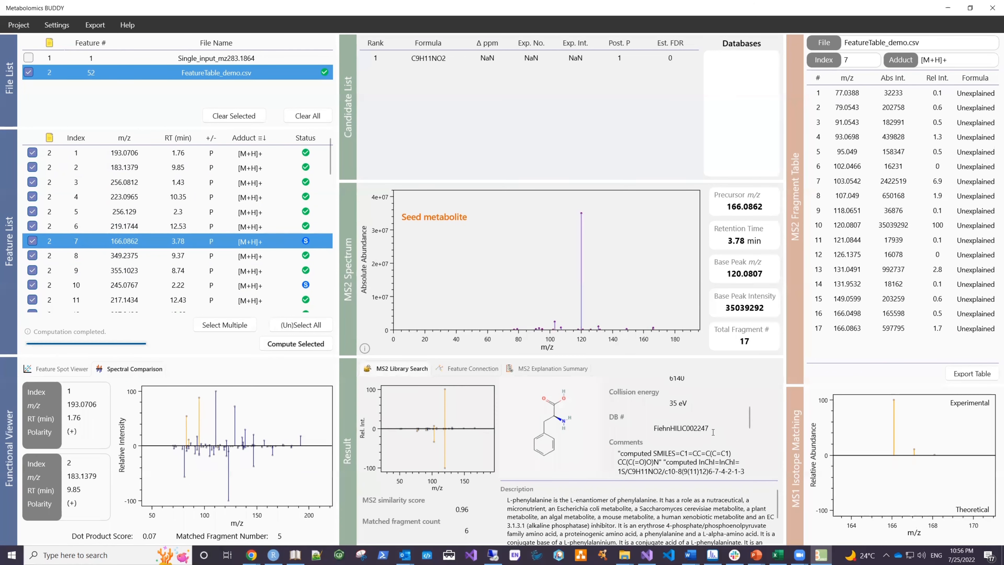
{"action": "scroll", "coordinate": [712, 433], "scroll_direction": "up", "scroll_amount": 3}
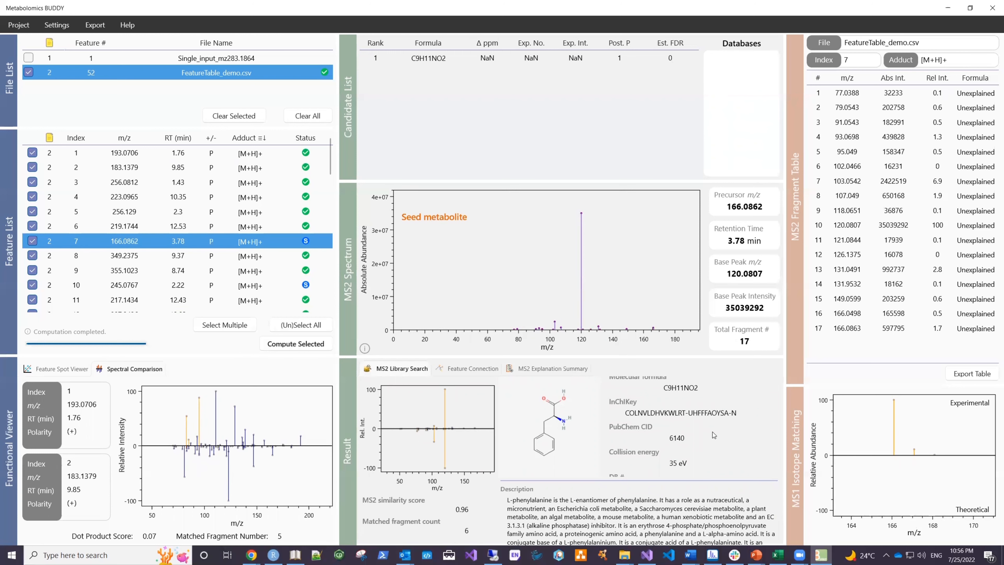
Step: Examine the feature connections of the features with index 7, 8 and 9
{"action": "left_click", "coordinate": [476, 370]}
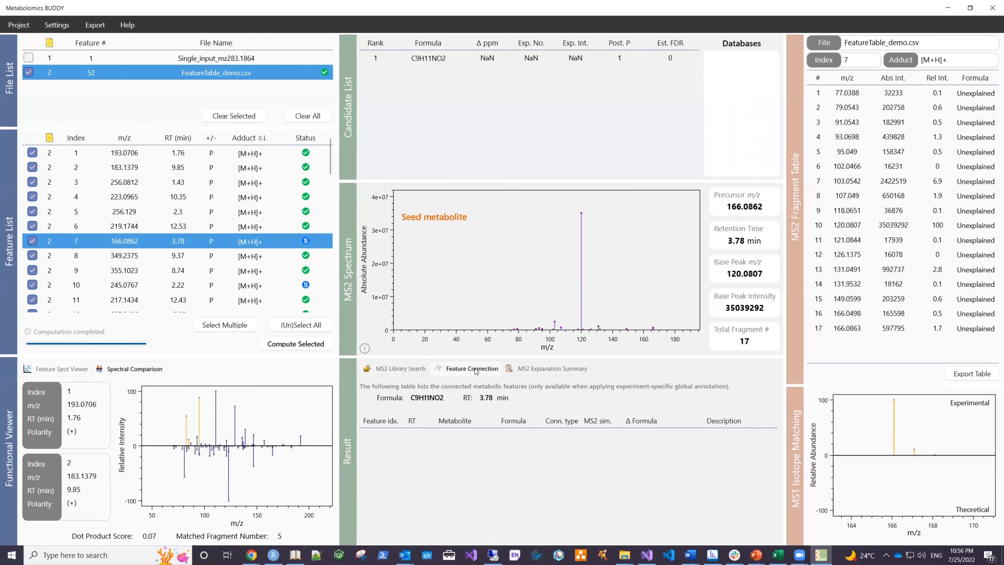
{"action": "left_click", "coordinate": [228, 258]}
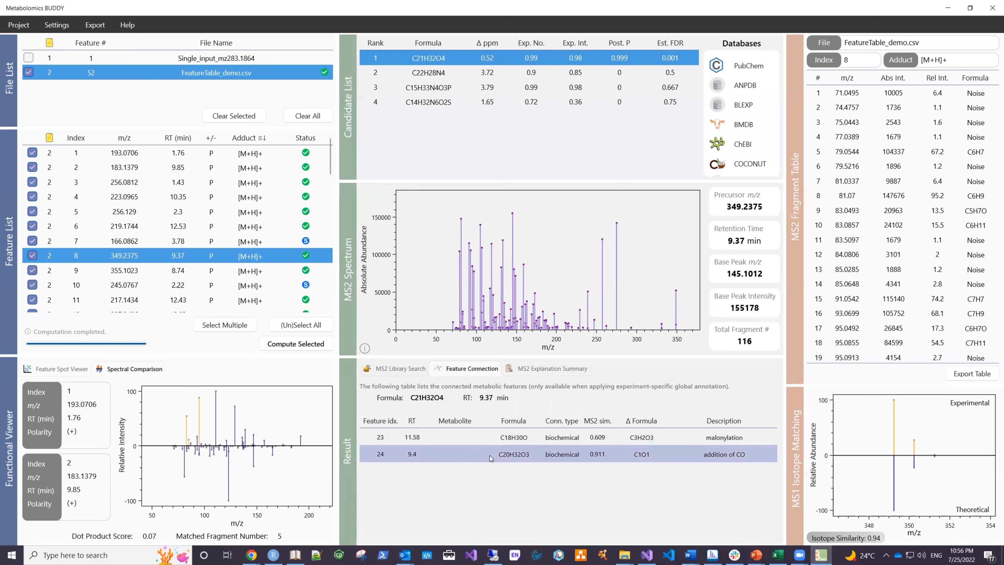
{"action": "left_click", "coordinate": [199, 275]}
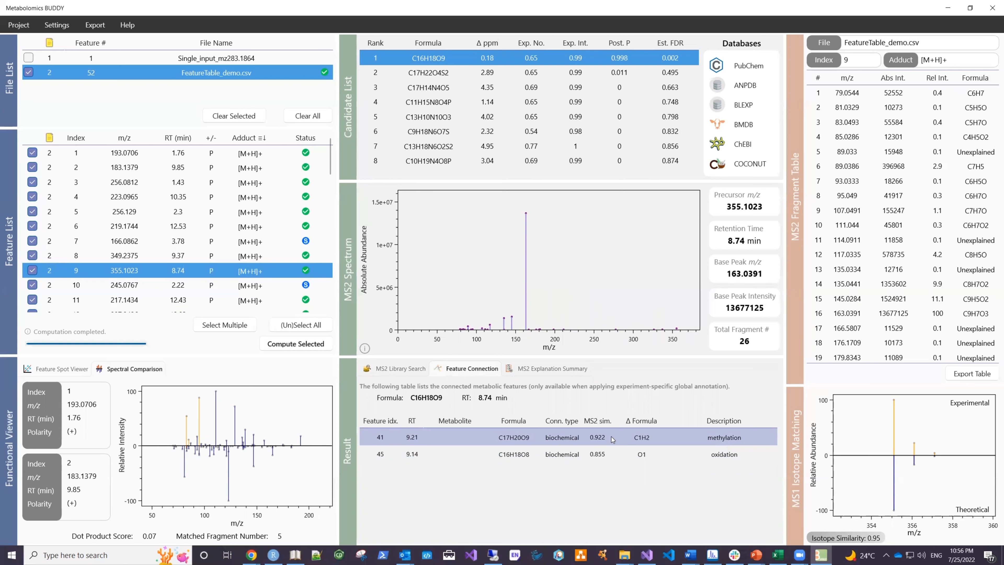
Step: Export the batch summary as a CSV file to the Desktop, keeping the proposed file name
{"action": "left_click", "coordinate": [94, 26]}
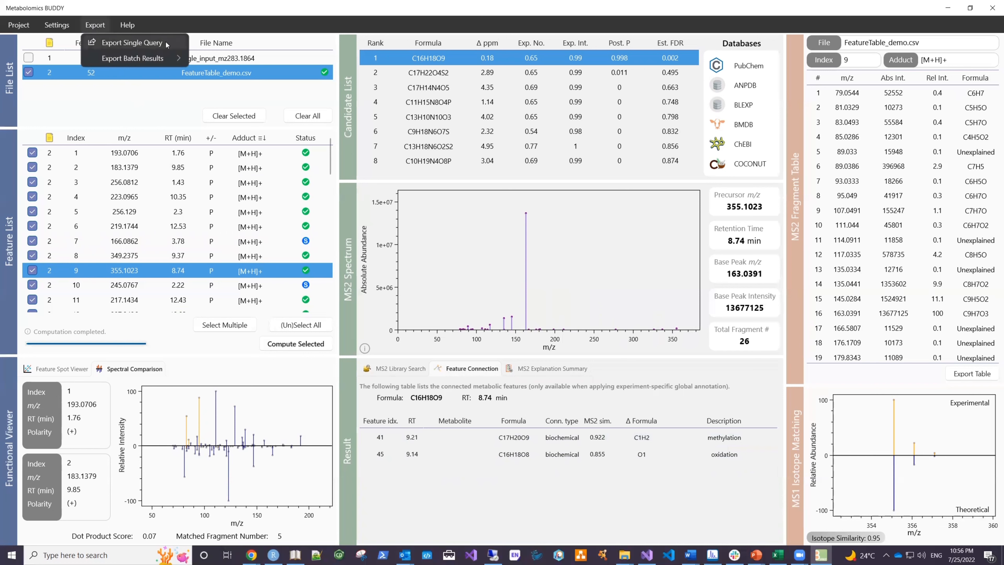
{"action": "mouse_move", "coordinate": [168, 60]}
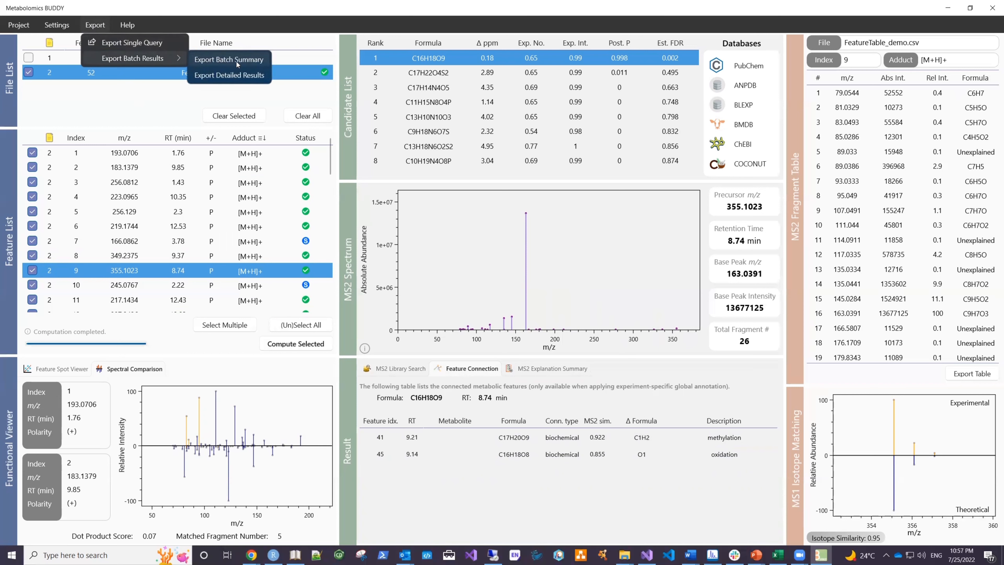
{"action": "left_click", "coordinate": [236, 60]}
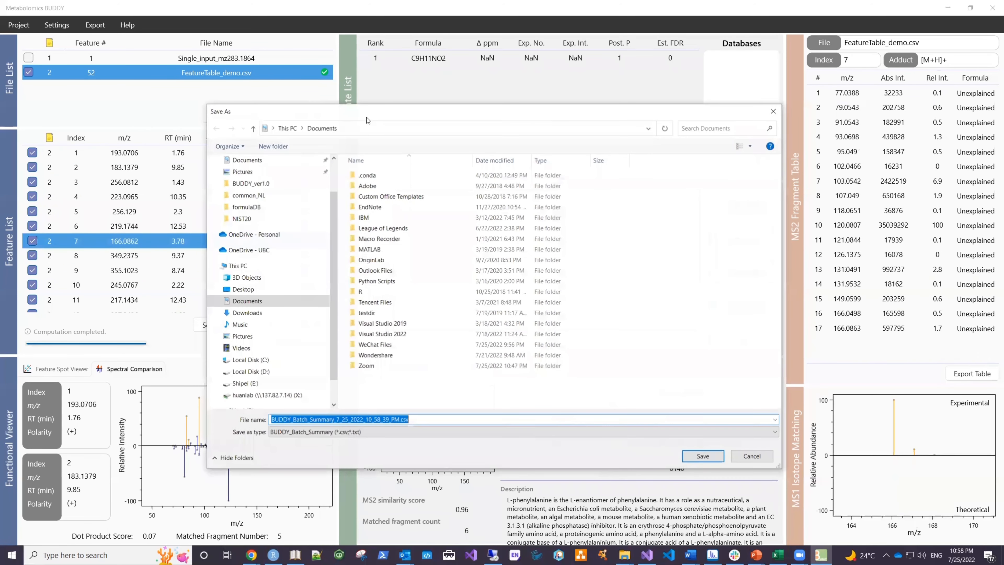
{"action": "scroll", "coordinate": [278, 169], "scroll_direction": "up", "scroll_amount": 2}
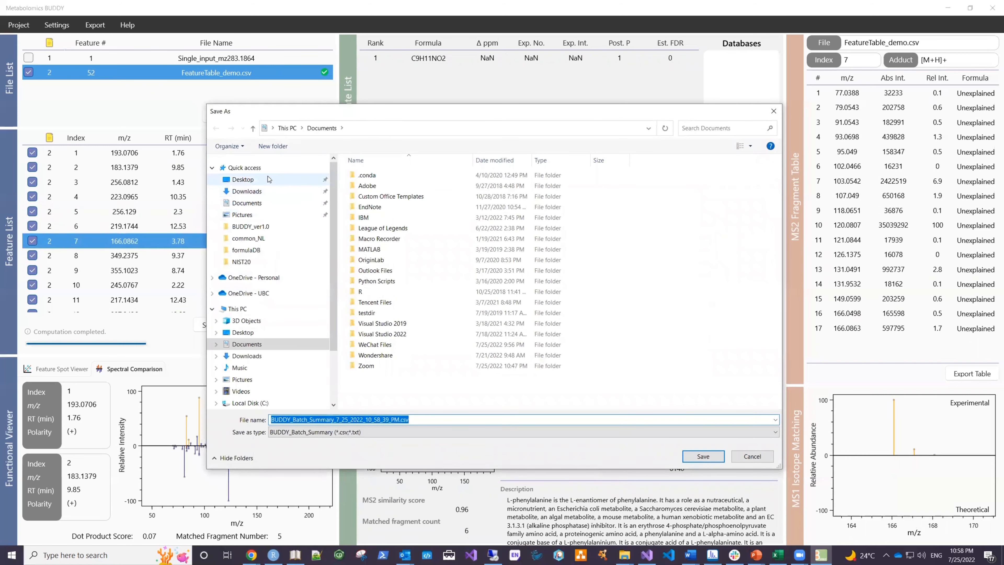
{"action": "left_click", "coordinate": [247, 181]}
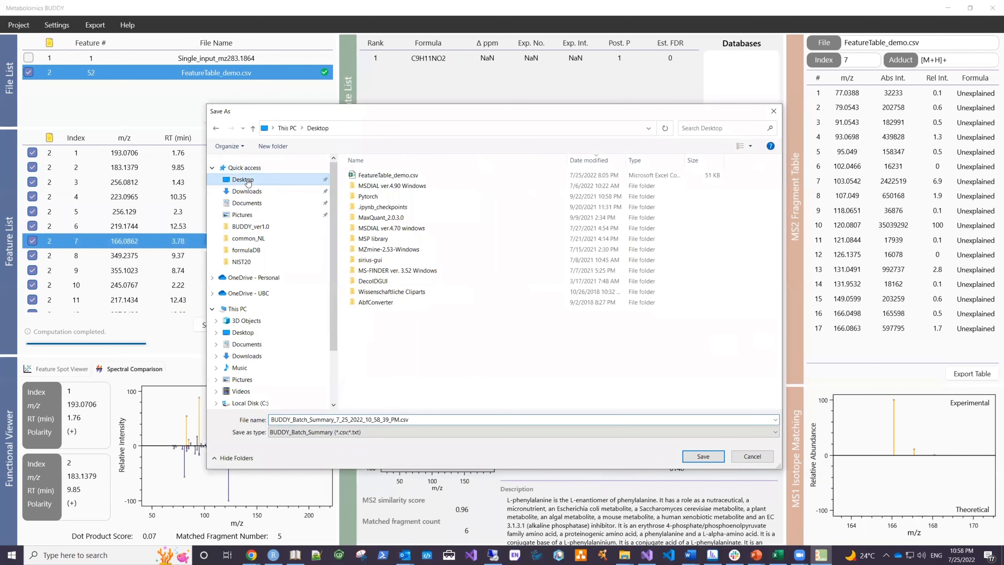
{"action": "left_click", "coordinate": [720, 459]}
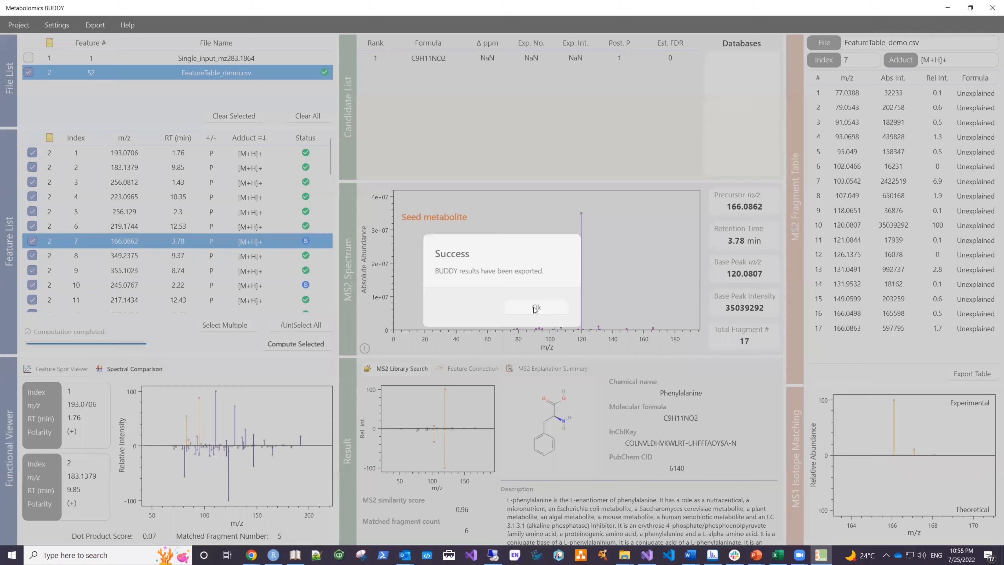
{"action": "left_click", "coordinate": [535, 308]}
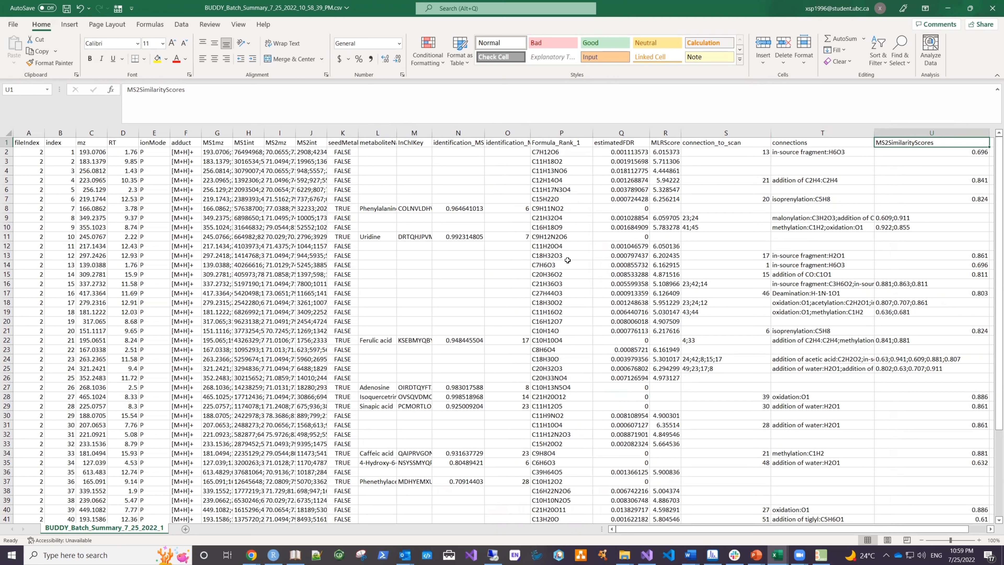
Step: In Excel, examine the Formula_Rank_1 and estimatedFDR columns of the exported batch summary
{"action": "left_click", "coordinate": [559, 154]}
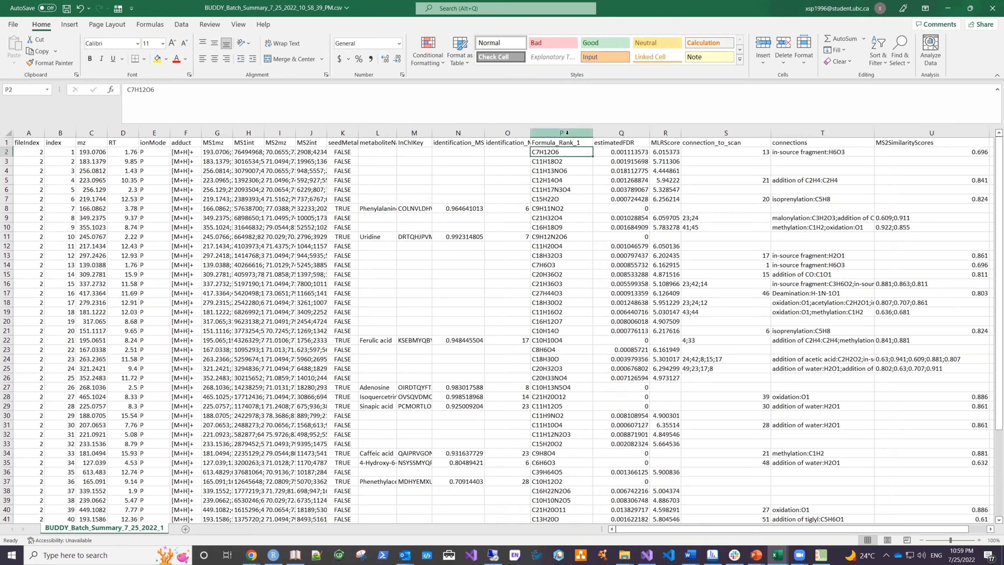
{"action": "left_click", "coordinate": [561, 133]}
{"action": "left_click", "coordinate": [632, 133]}
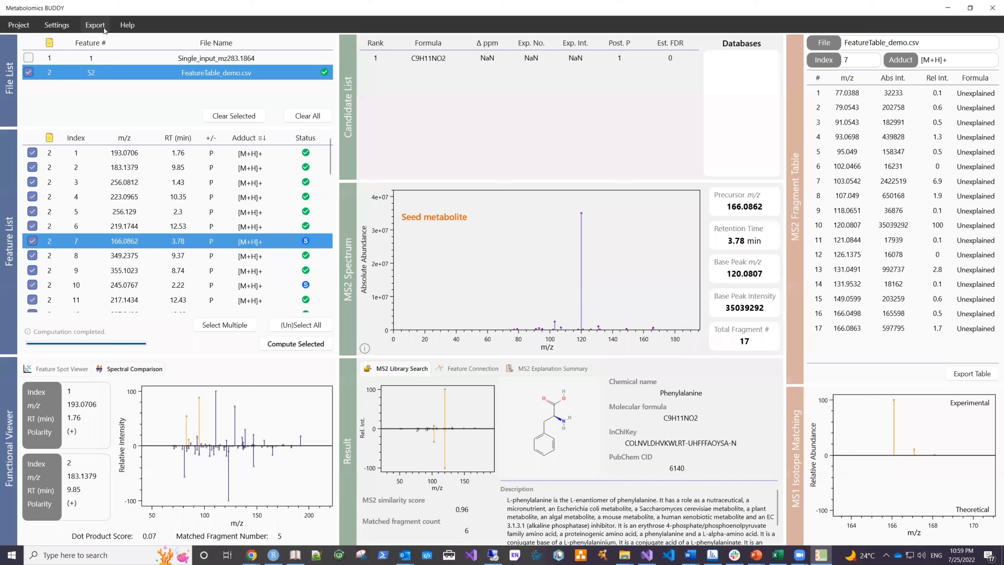
Step: In Metabolomics BUDDY, export the detailed batch results to the Desktop folder
{"action": "left_click", "coordinate": [95, 25]}
{"action": "mouse_move", "coordinate": [123, 54]}
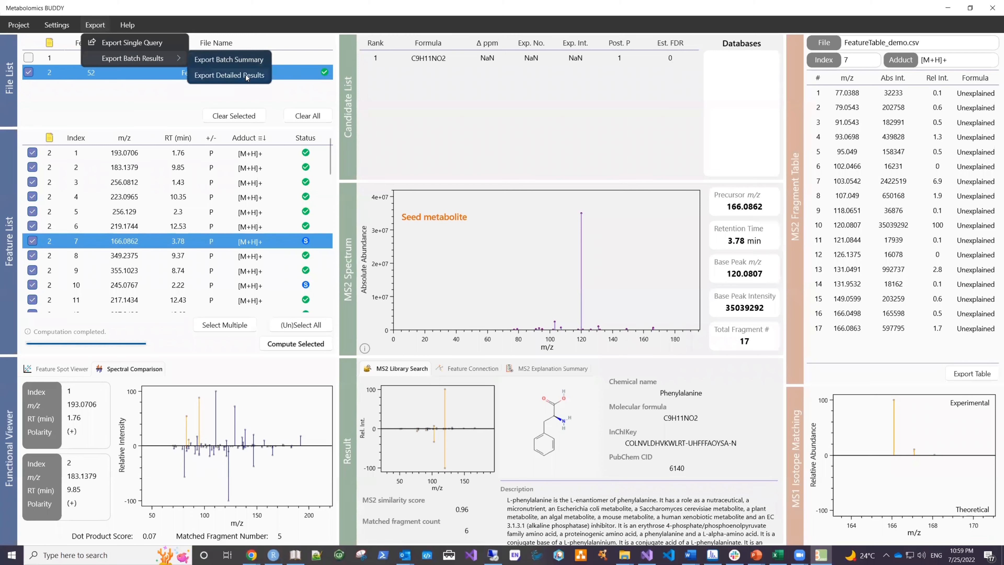
{"action": "left_click", "coordinate": [237, 75]}
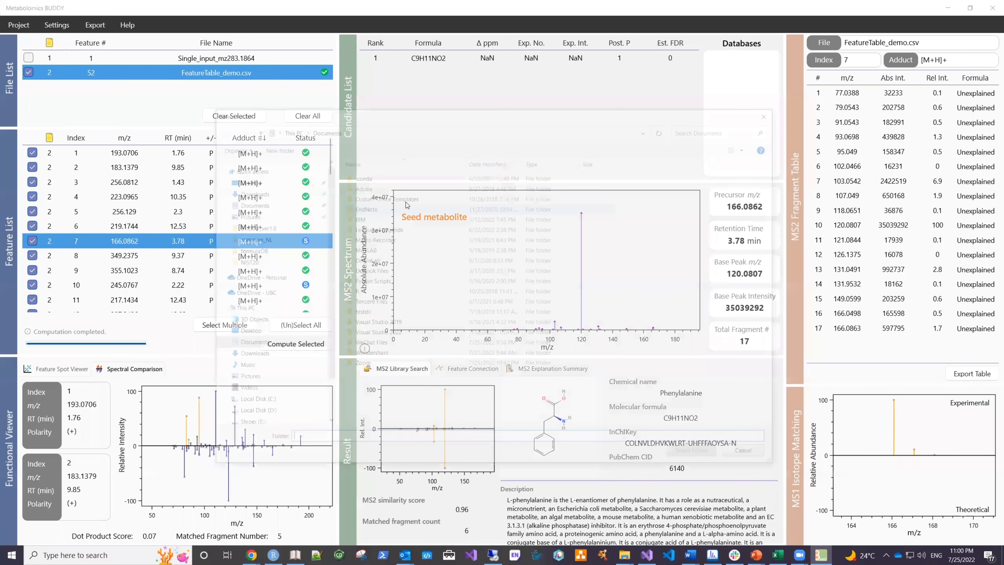
{"action": "left_click", "coordinate": [257, 180]}
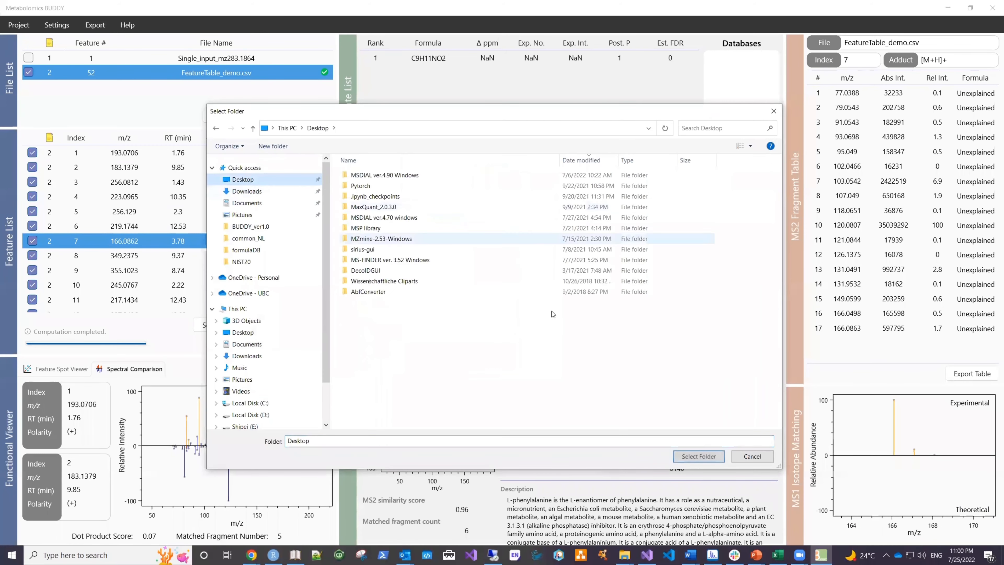
{"action": "left_click", "coordinate": [696, 456]}
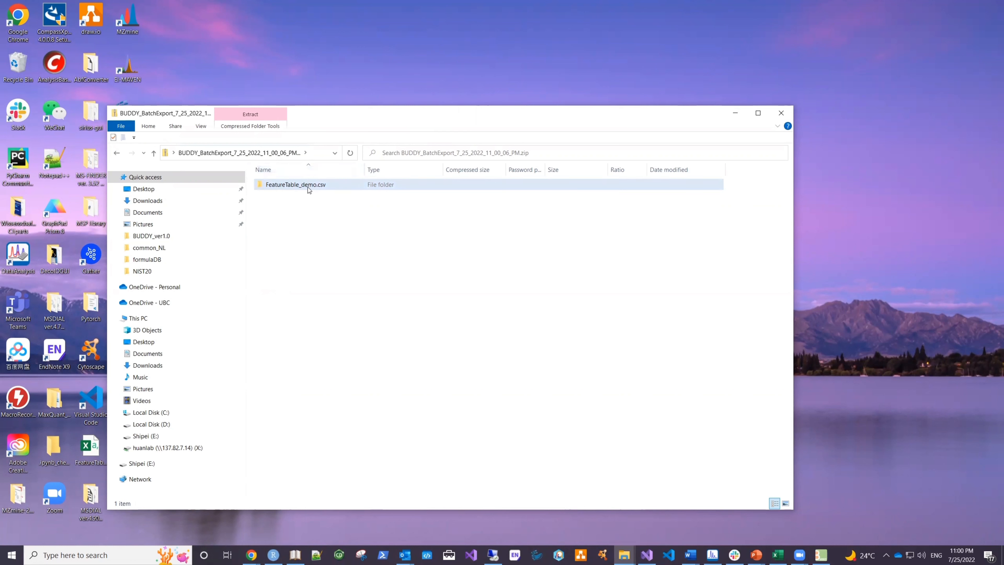
Step: In File Explorer, open the Rank1_C7H12O6 fragment explanation file for Scan1 from the exported FeatureTable_demo.csv results
{"action": "left_click", "coordinate": [308, 187]}
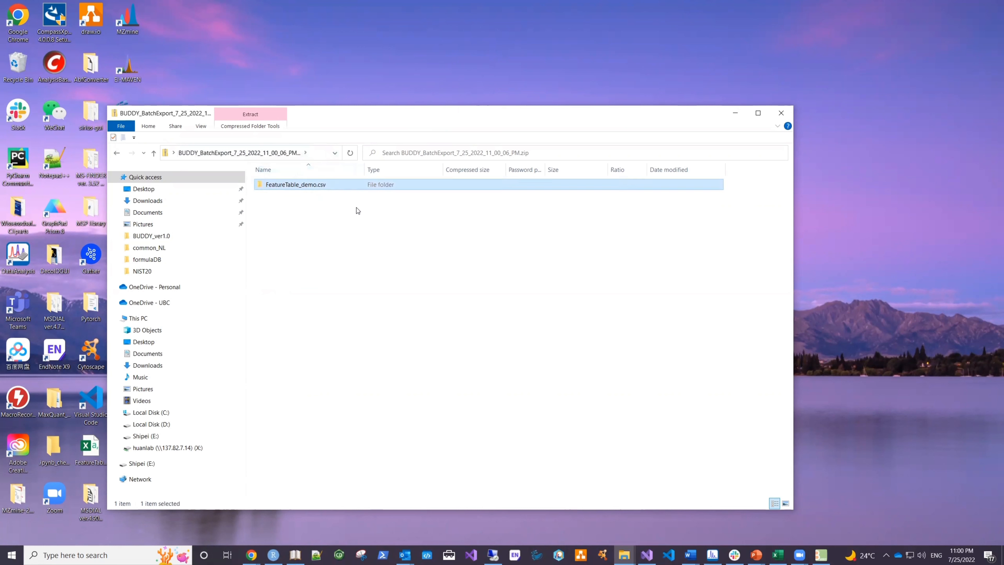
{"action": "double_click", "coordinate": [349, 187]}
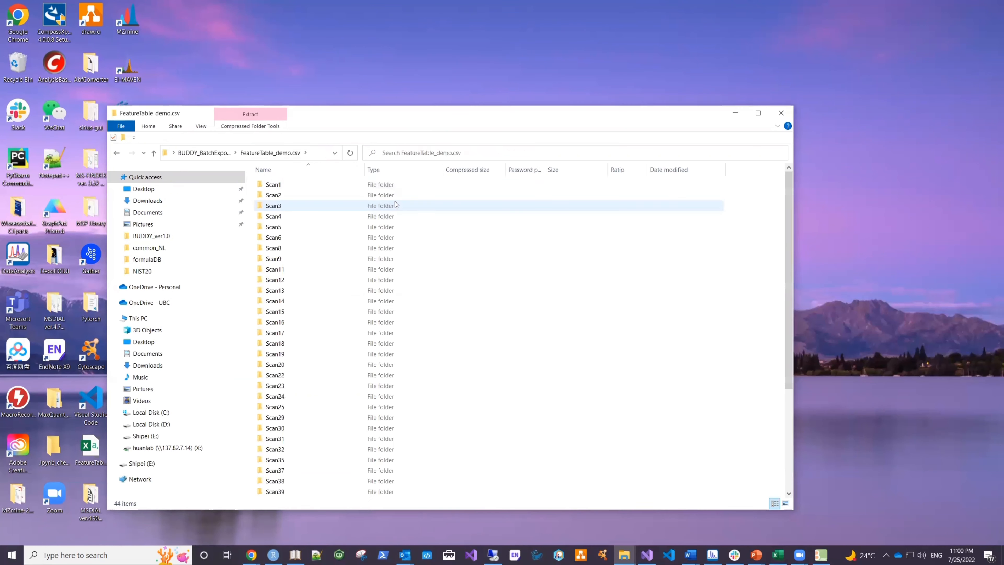
{"action": "double_click", "coordinate": [381, 187]}
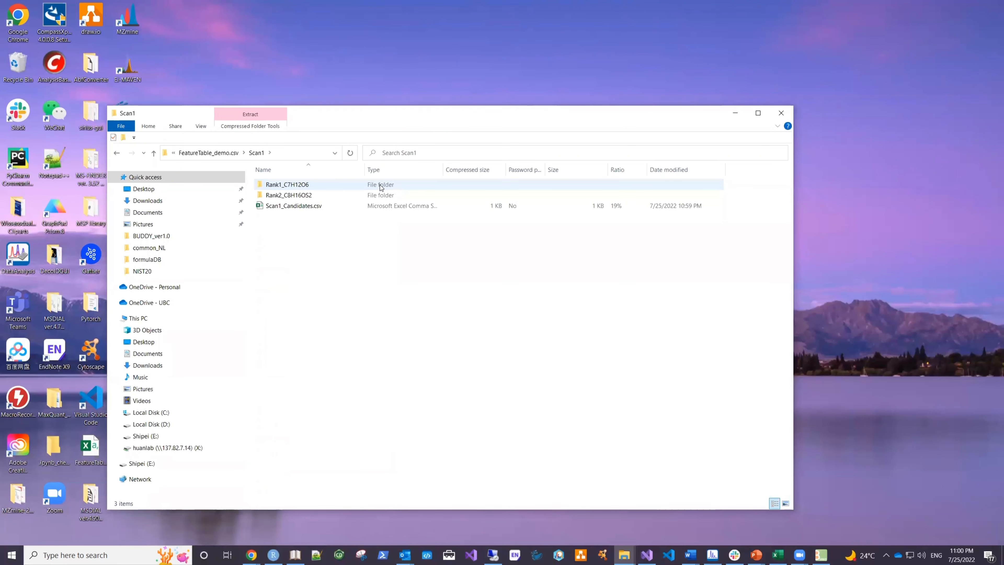
{"action": "double_click", "coordinate": [375, 186]}
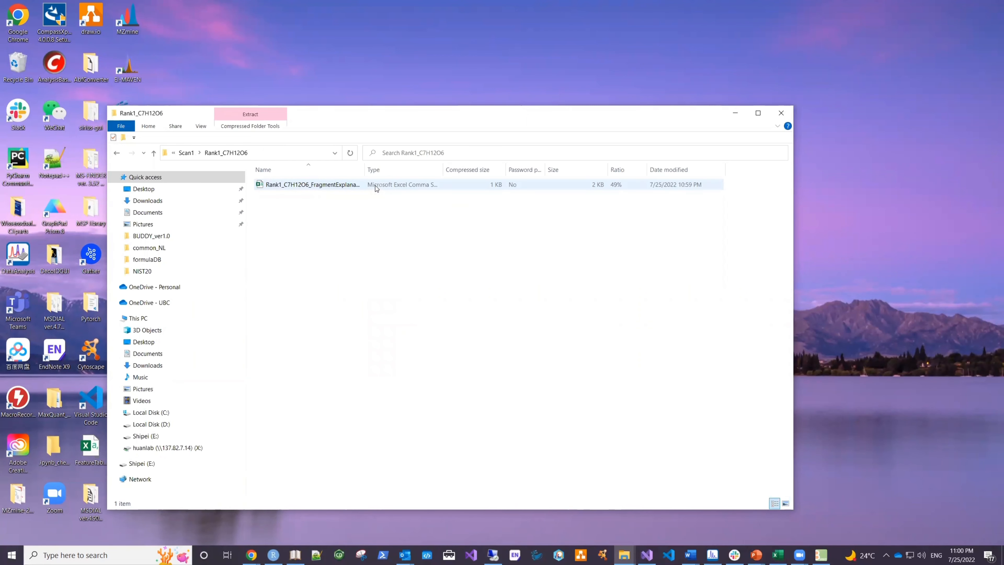
{"action": "double_click", "coordinate": [375, 185]}
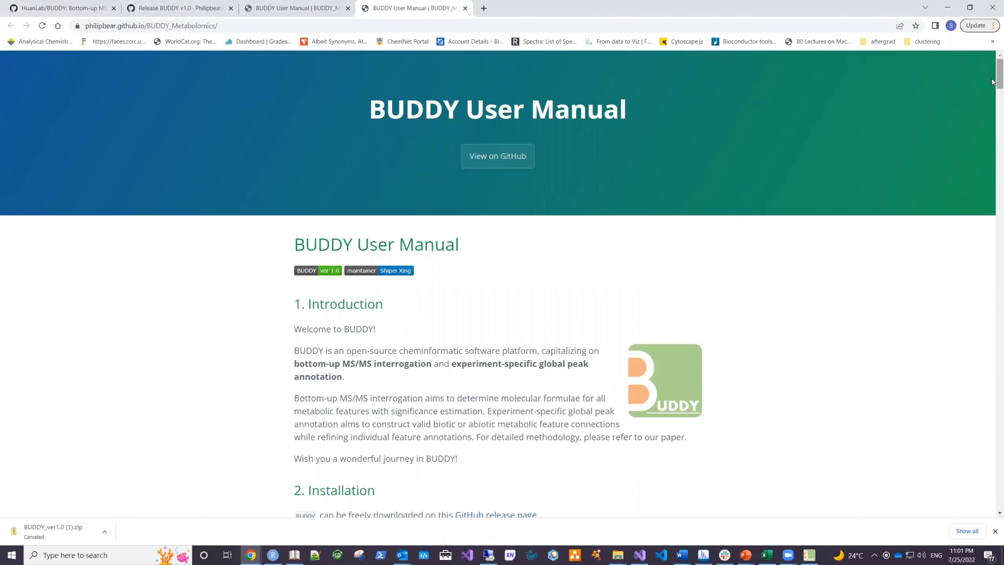
Step: Examine the graphical user interface section of the BUDDY User Manual in Chrome
{"action": "left_click_drag", "start_coordinate": [992, 82], "coordinate": [992, 159]}
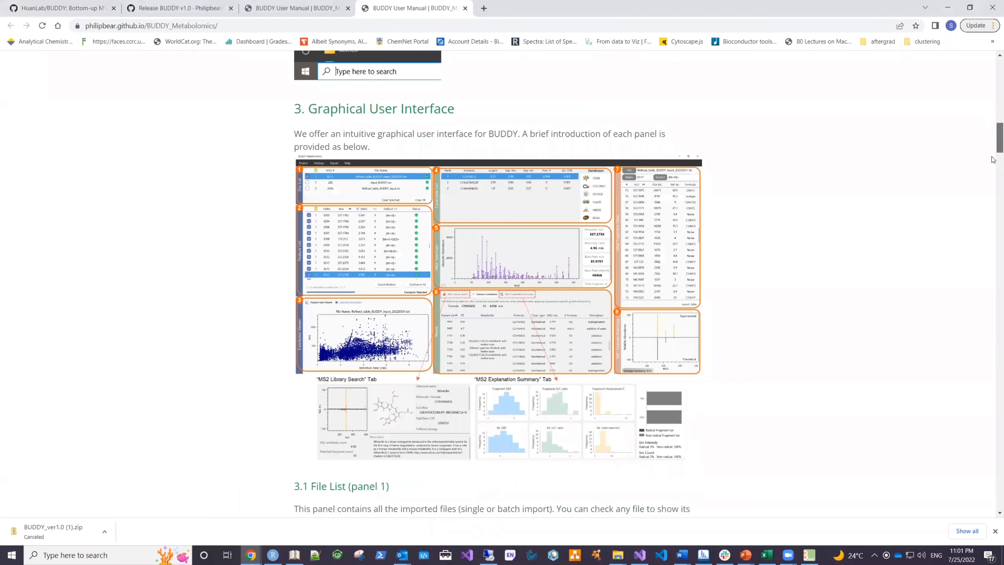